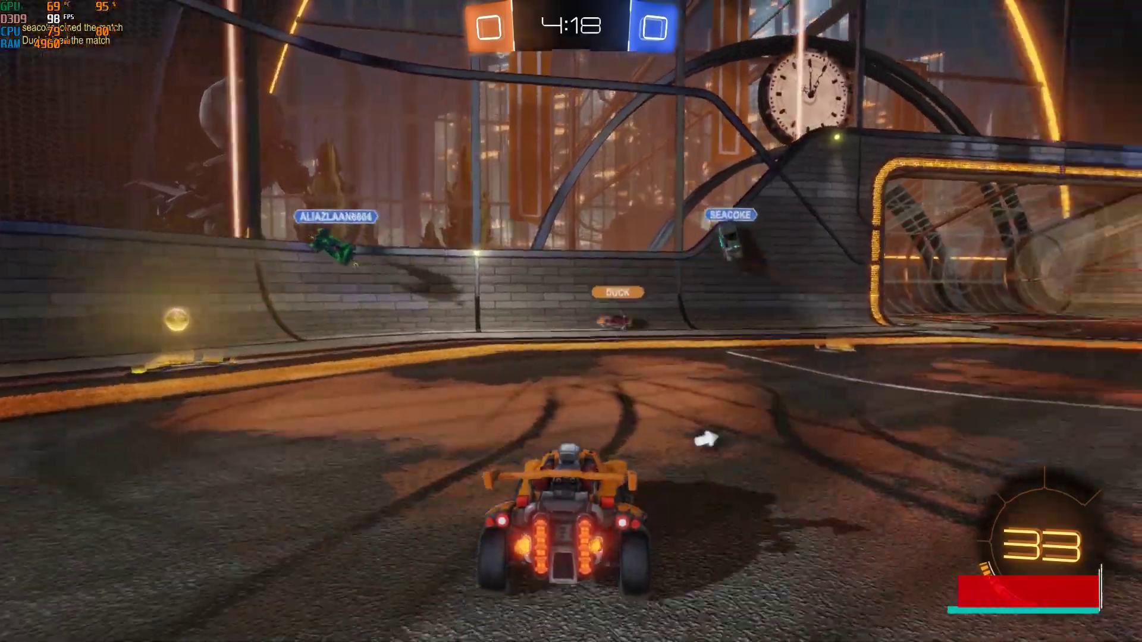
- Steer the orange car with A, D and W, chasing the ball from kickoff
{"action": "key", "text": "a"}
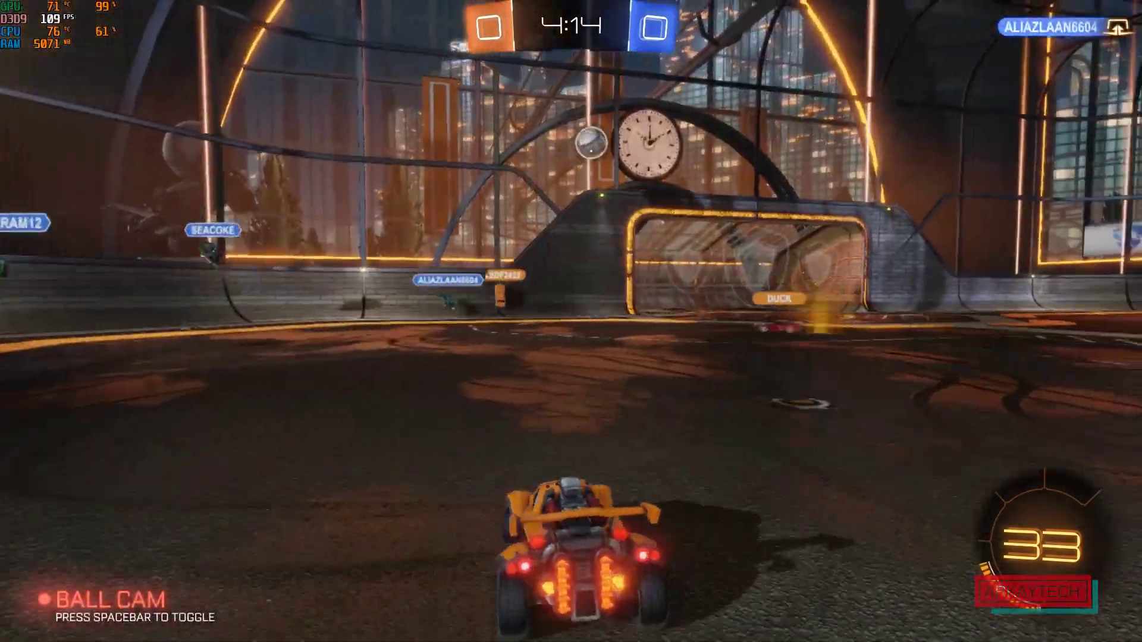
{"action": "key", "text": "d"}
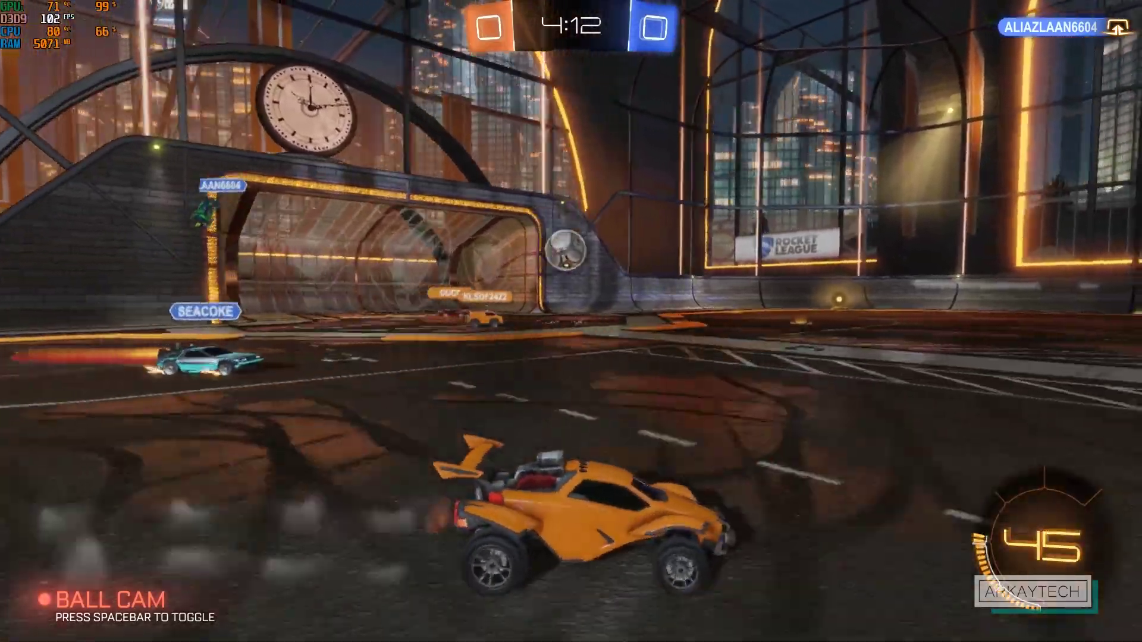
{"action": "key", "text": "a"}
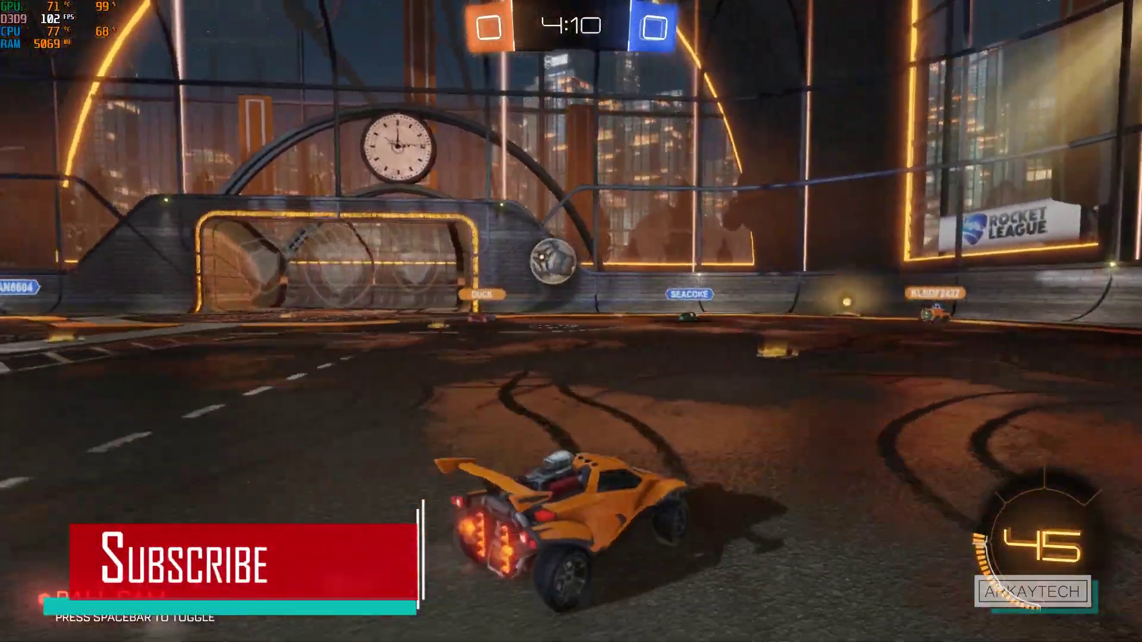
{"action": "key", "text": "d"}
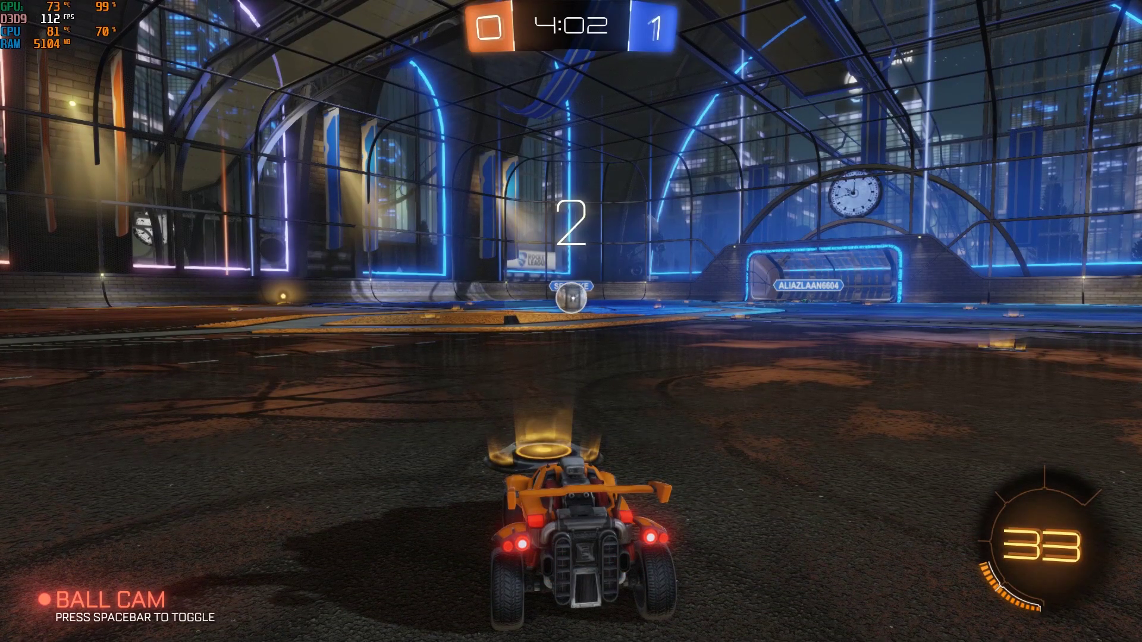
{"action": "key", "text": "w"}
{"action": "key", "text": "a"}
{"action": "key", "text": "w"}
{"action": "key", "text": "d"}
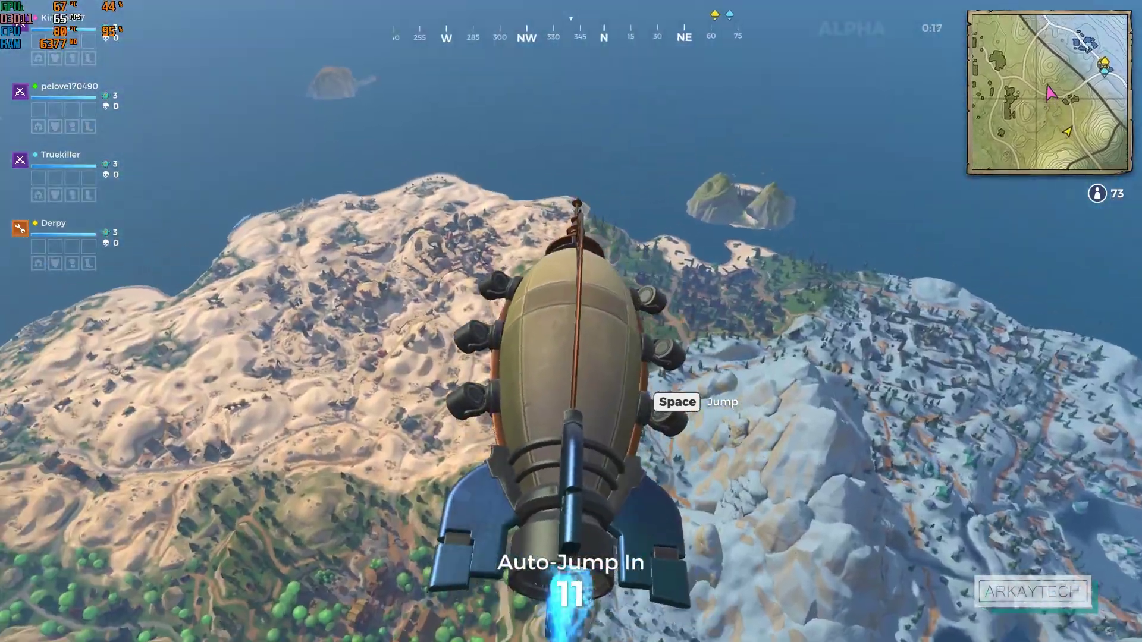
- Skydive from the airship, briefly checking the full island map
{"action": "key", "text": "space"}
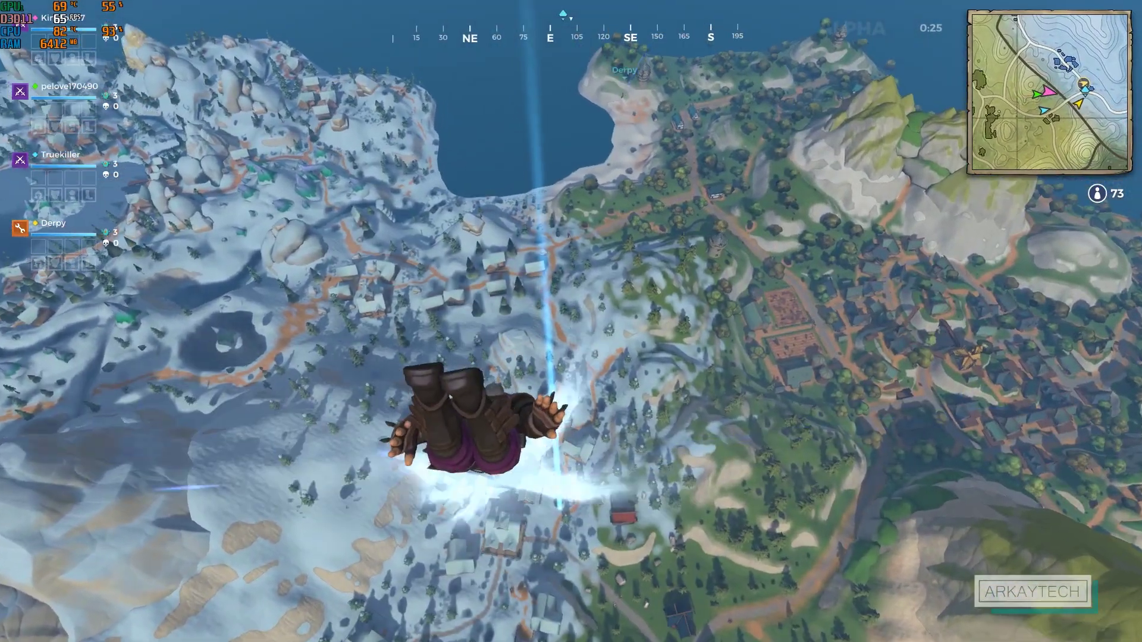
{"action": "key", "text": "m"}
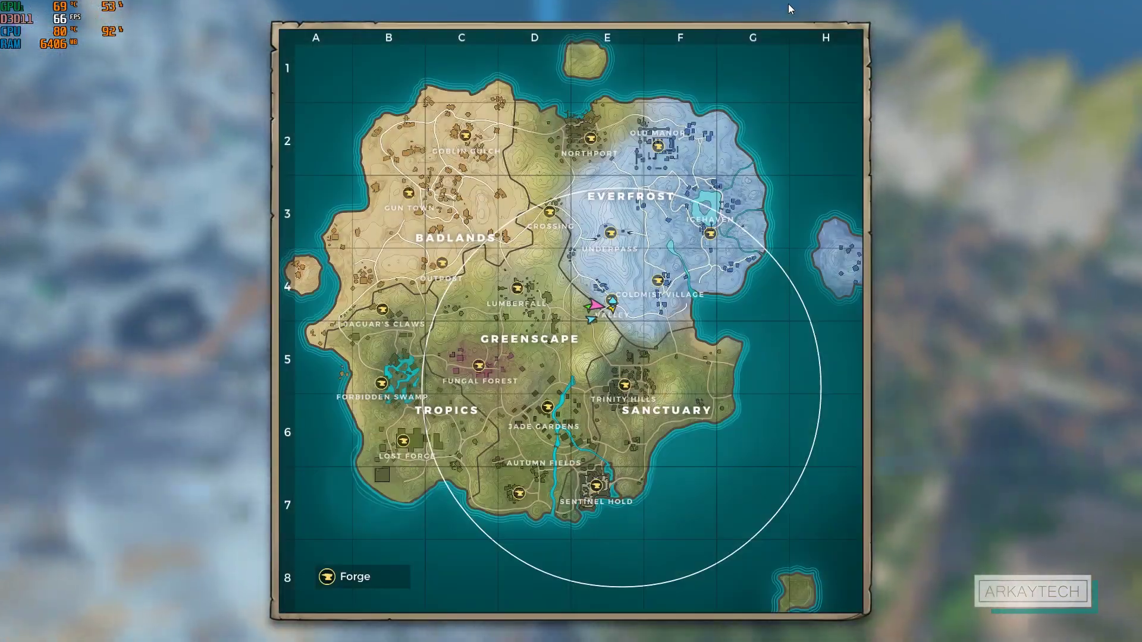
{"action": "key", "text": "m"}
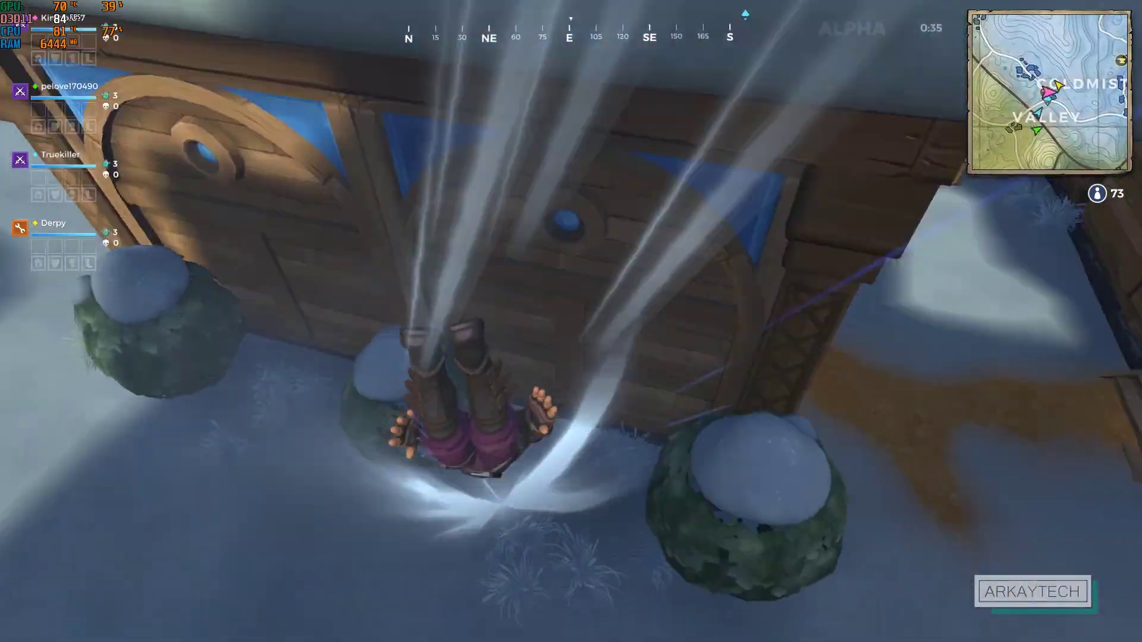
- After landing, run forward along the wooden wall of the snowy village
{"action": "key", "text": "w"}
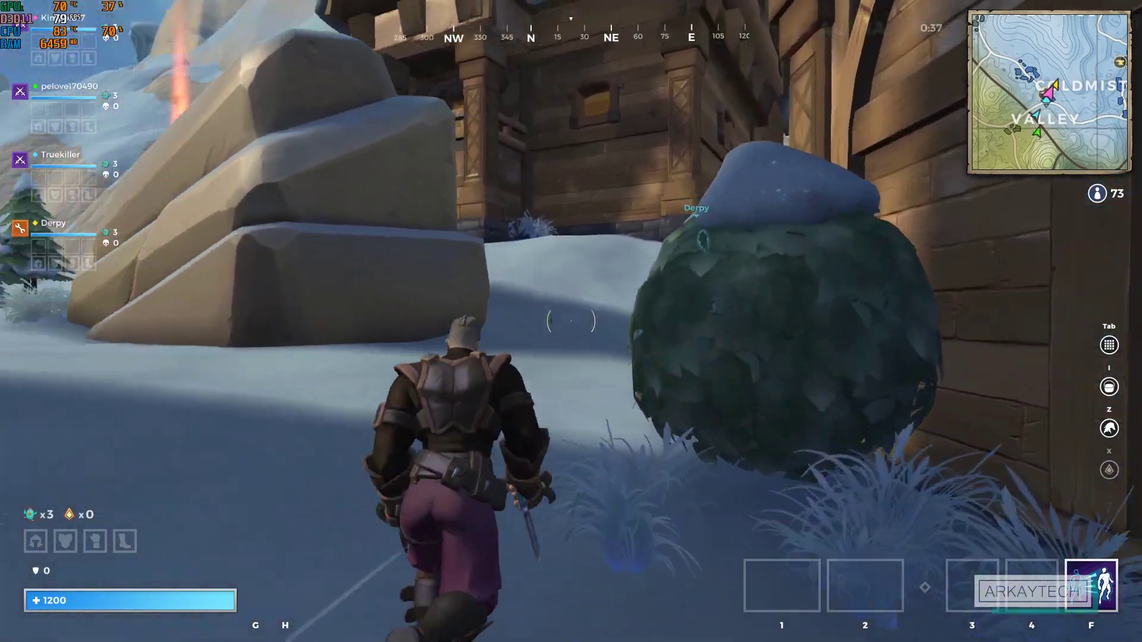
{"action": "key", "text": "w"}
{"action": "key", "text": "w"}
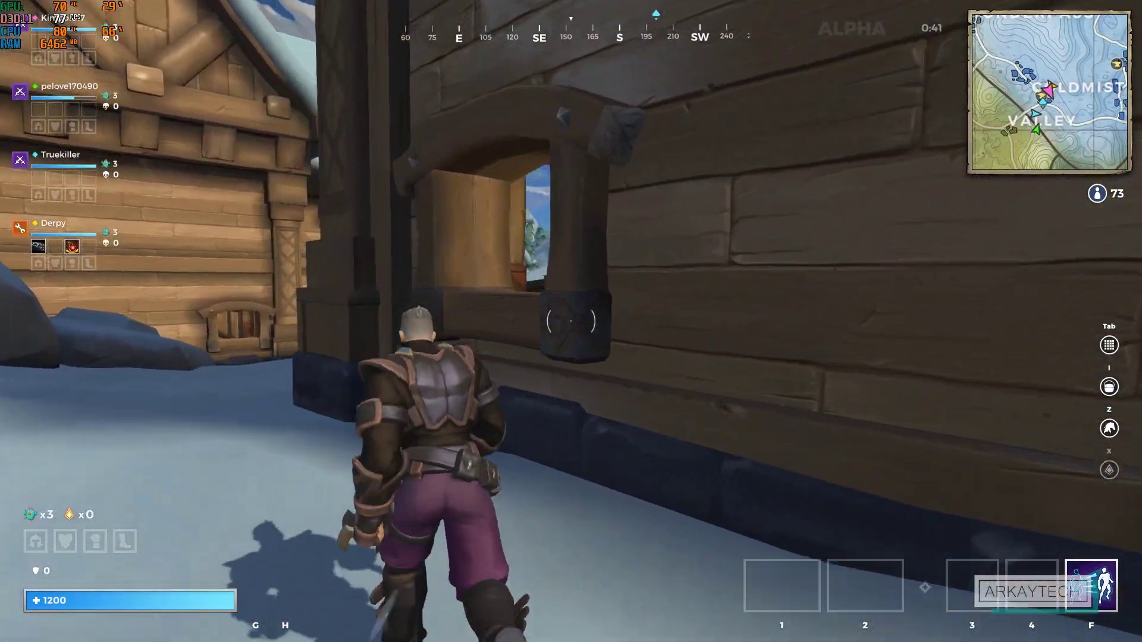
{"action": "key", "text": "w"}
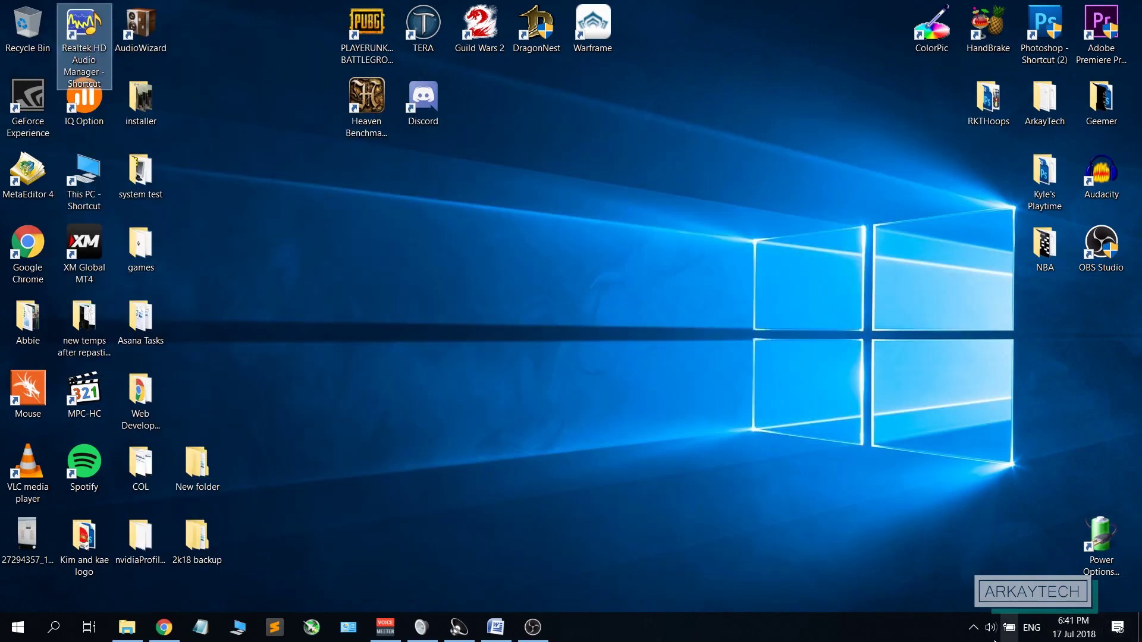
- Open Power Options from the battery icon's menu in the system tray
{"action": "mouse_move", "coordinate": [1015, 628]}
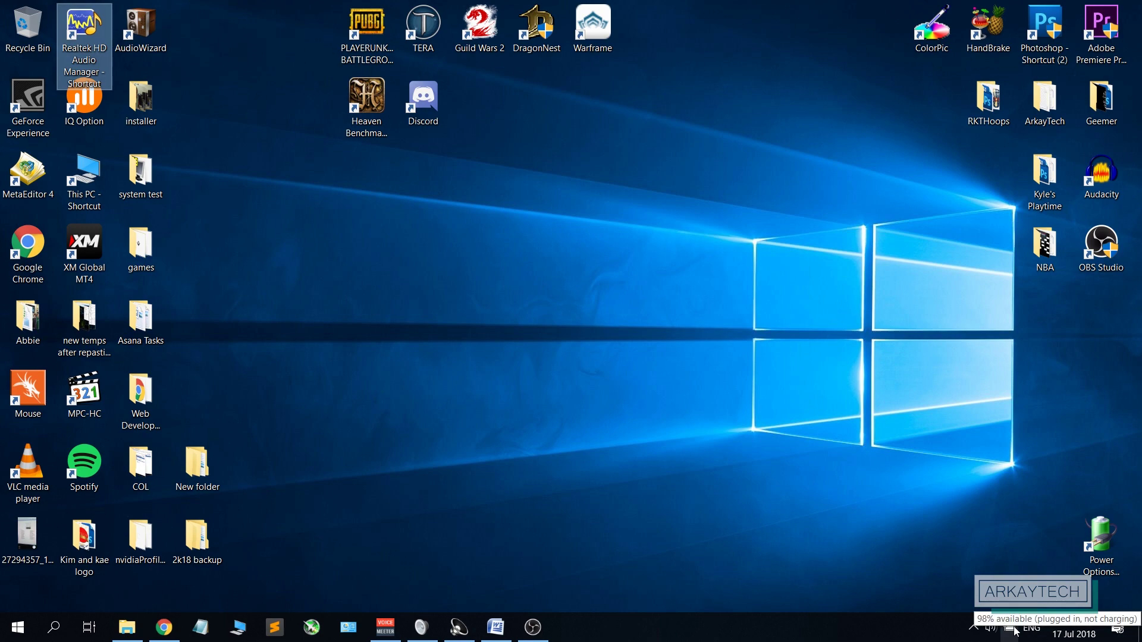
{"action": "right_click", "coordinate": [1011, 629]}
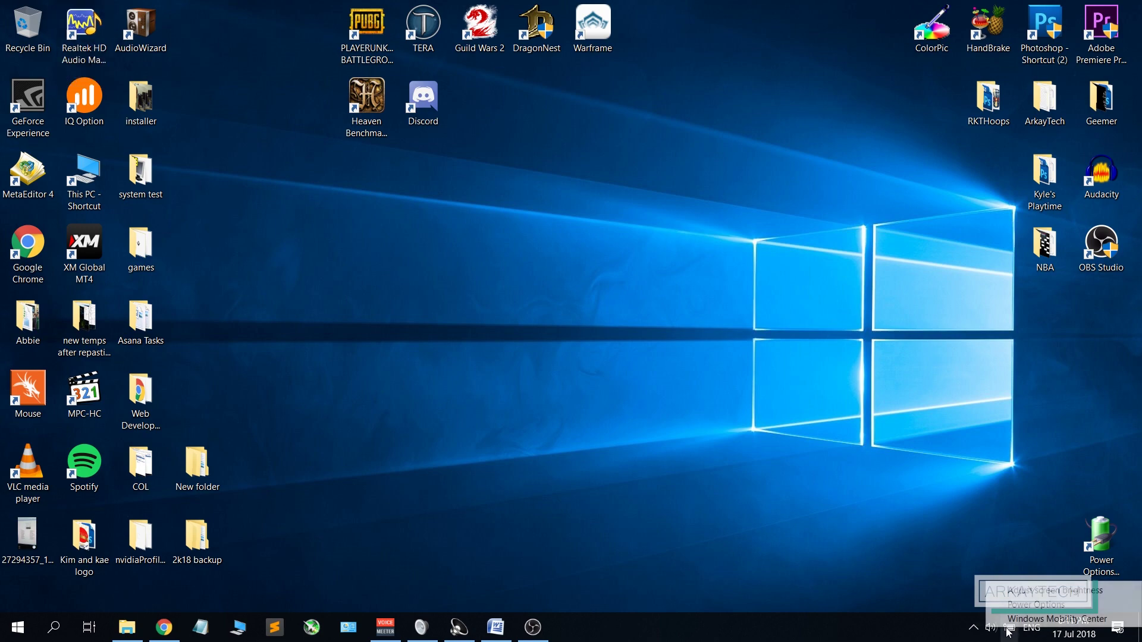
{"action": "left_click", "coordinate": [1036, 604]}
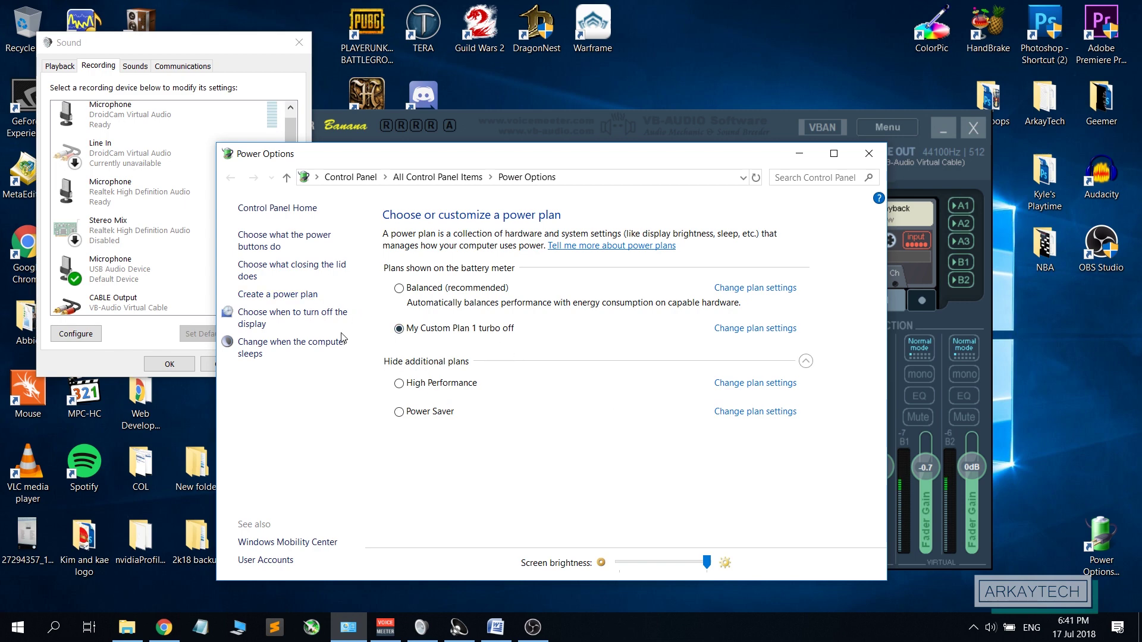
- Start a new High performance-based plan and rename it 'My Custom Turbo Boost off'
{"action": "left_click", "coordinate": [302, 301]}
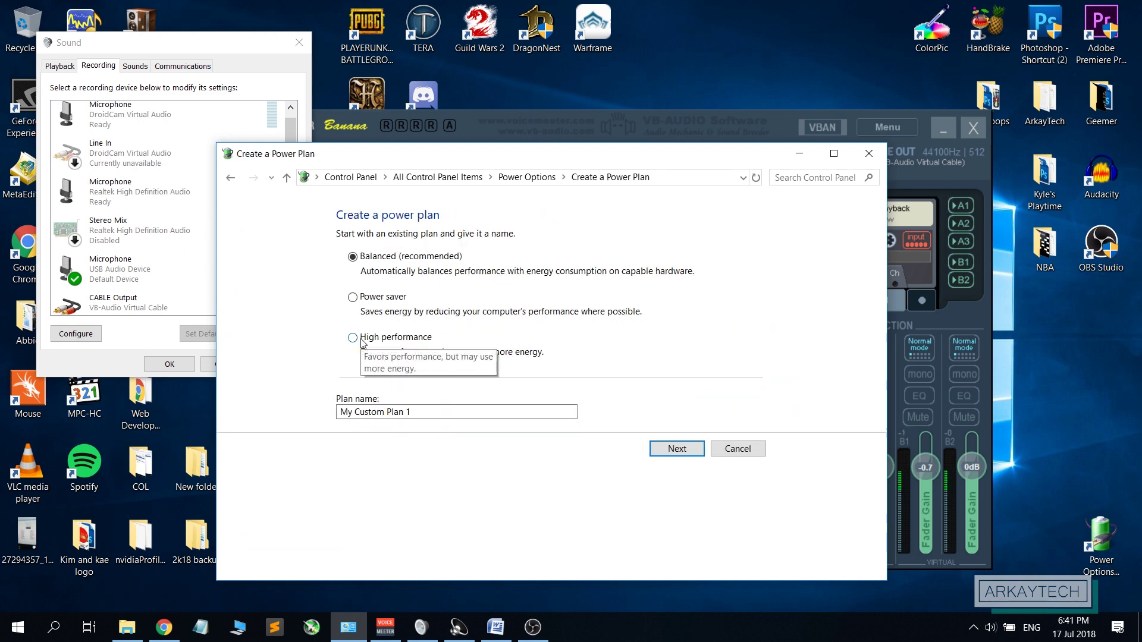
{"action": "left_click", "coordinate": [362, 342]}
{"action": "left_click", "coordinate": [455, 412]}
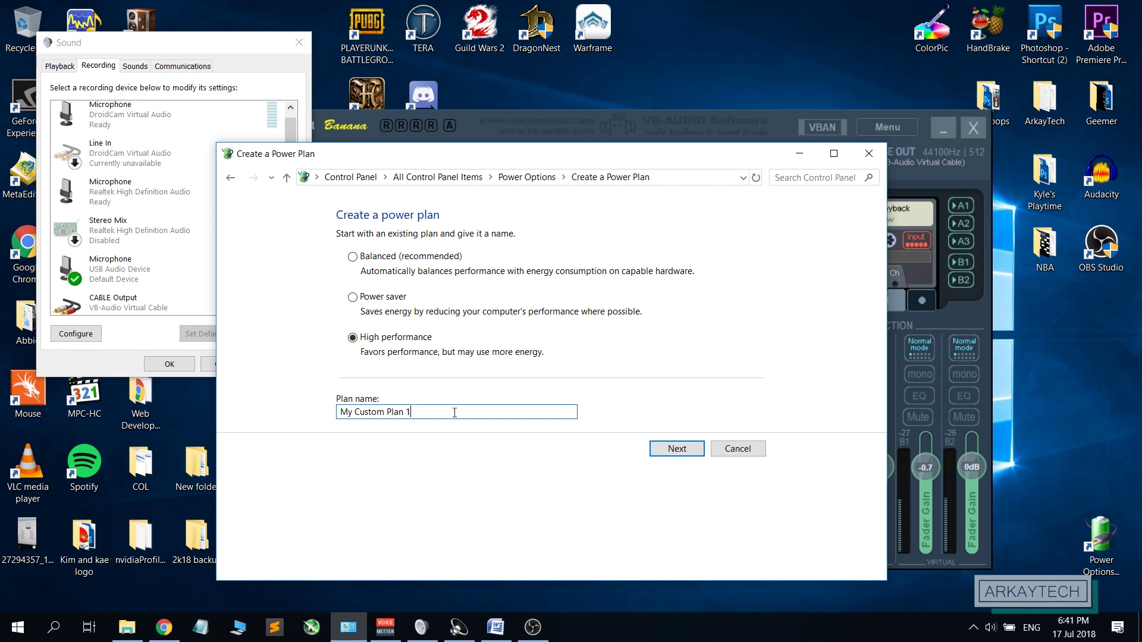
{"action": "key", "text": "ctrl+shift+Left"}
{"action": "key", "text": "ctrl+shift+Left"}
{"action": "type", "text": "Turbo"}
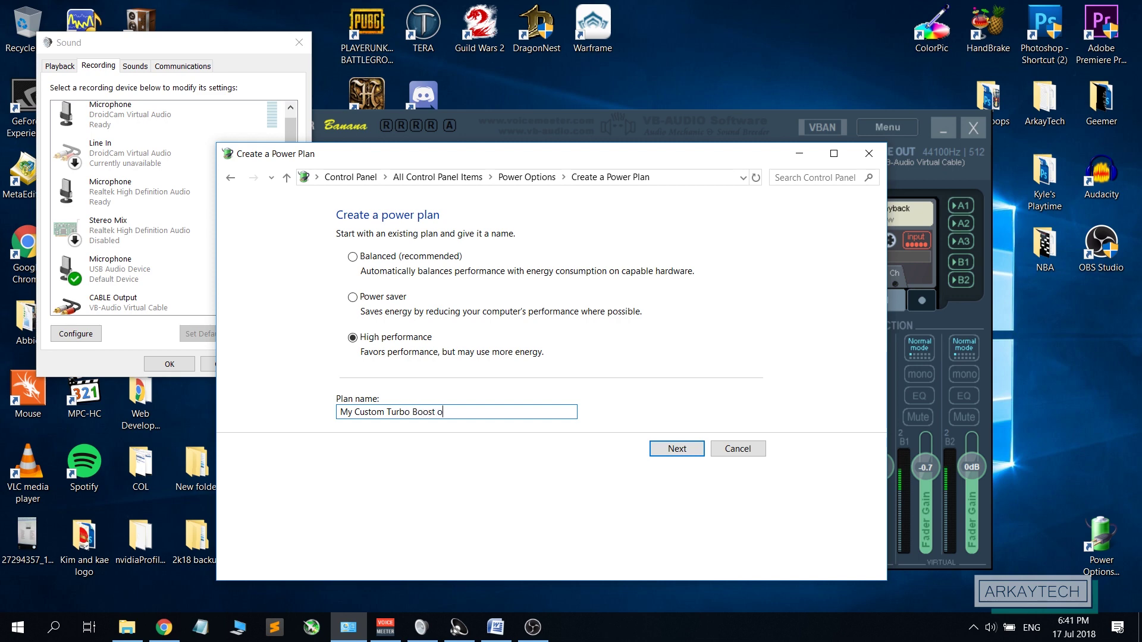
- Create the plan with default display and sleep settings, then open its plan settings
{"action": "left_click", "coordinate": [677, 449]}
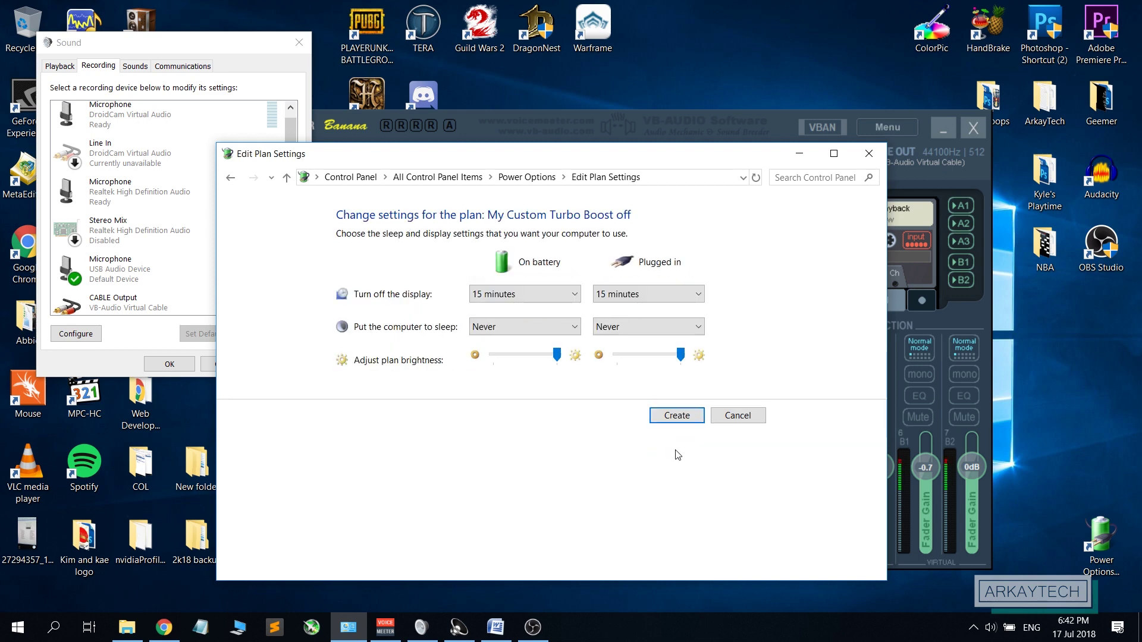
{"action": "left_click", "coordinate": [678, 416]}
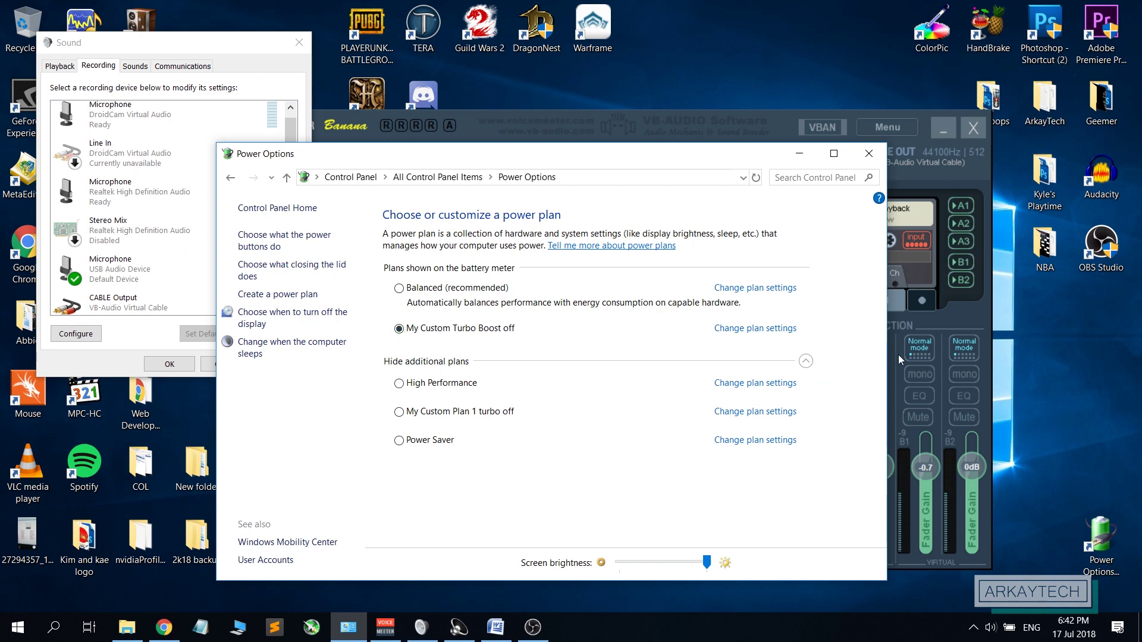
{"action": "left_click", "coordinate": [781, 331]}
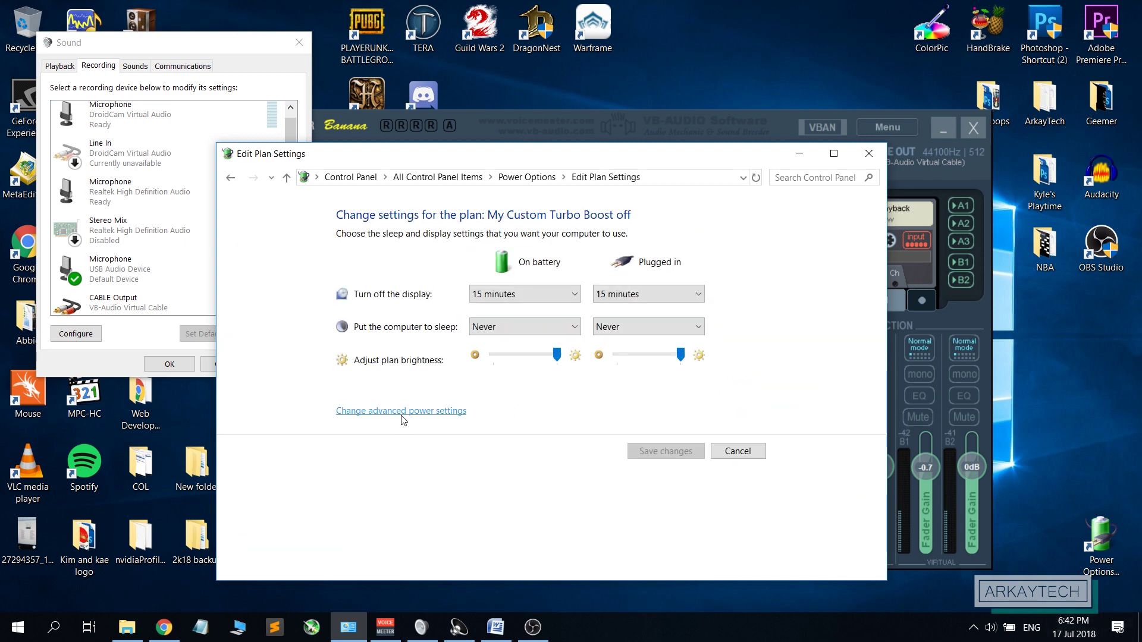
- Open advanced power settings, centre the dialog and expand Processor power management
{"action": "left_click", "coordinate": [402, 411]}
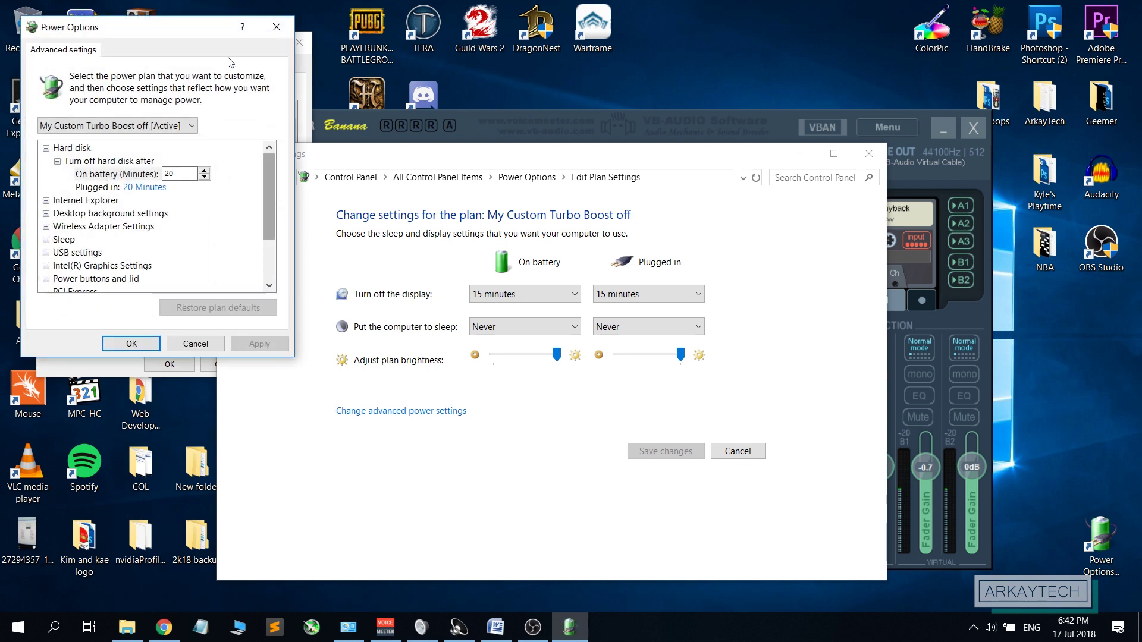
{"action": "left_click_drag", "start_coordinate": [203, 32], "coordinate": [515, 138]}
{"action": "left_click_drag", "start_coordinate": [584, 299], "coordinate": [573, 338]}
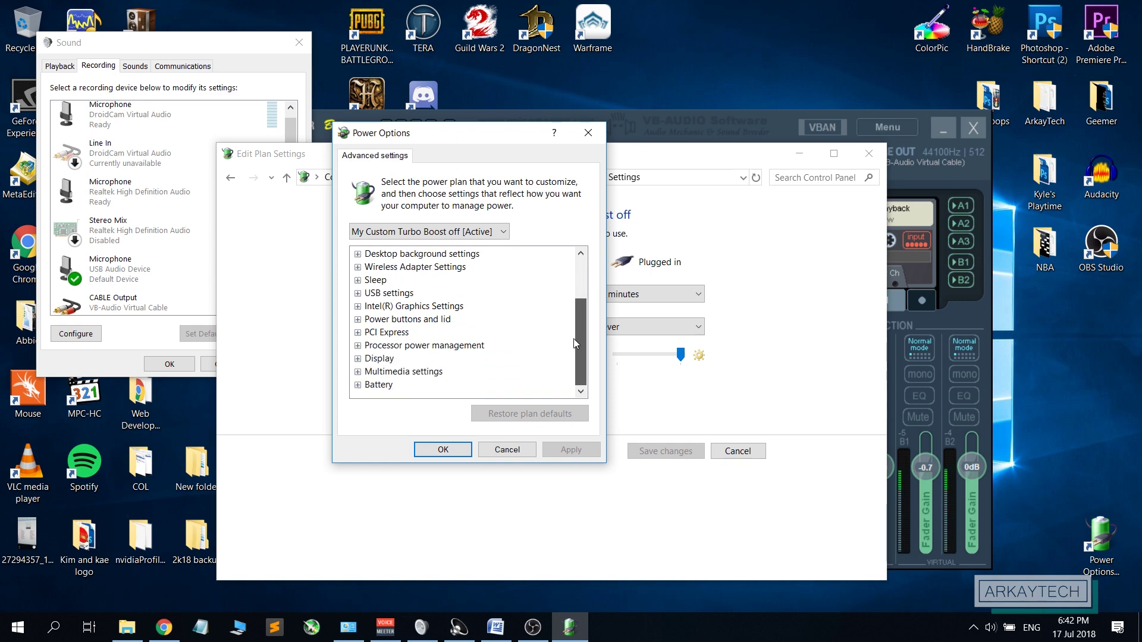
{"action": "left_click", "coordinate": [357, 345]}
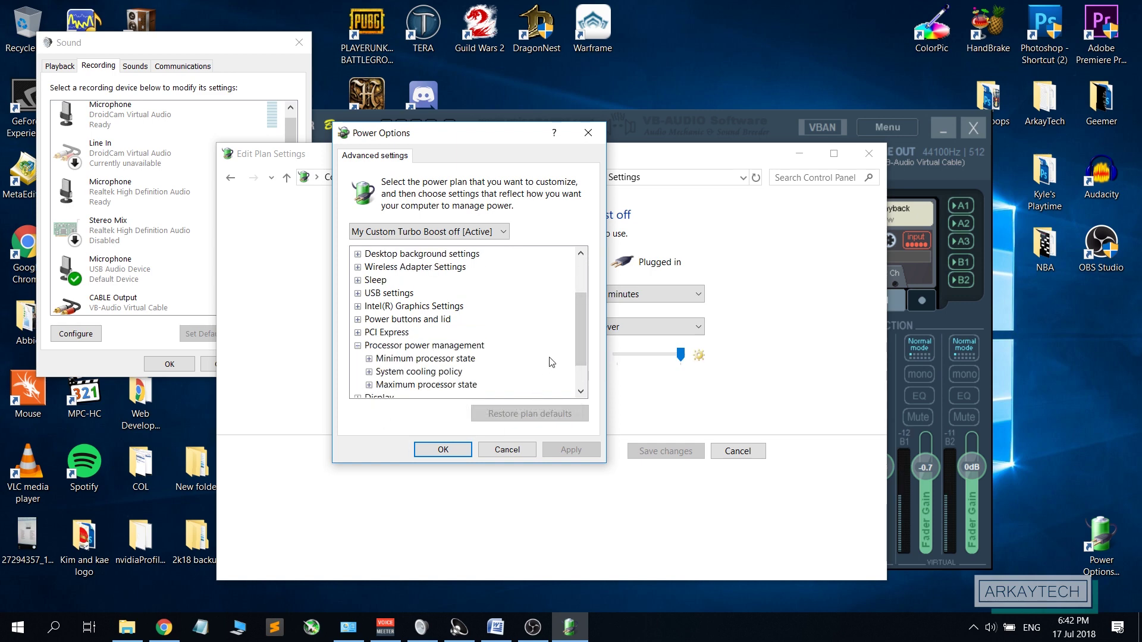
{"action": "left_click_drag", "start_coordinate": [575, 306], "coordinate": [577, 325]}
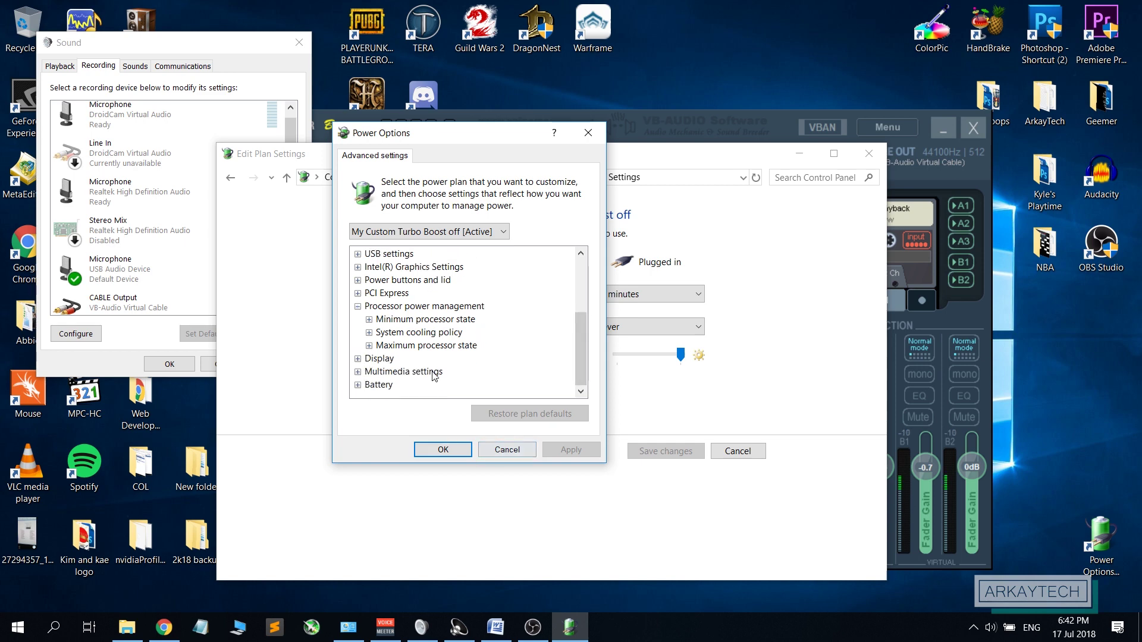
- Set the plugged-in Minimum processor state to 99%
{"action": "left_click", "coordinate": [368, 320]}
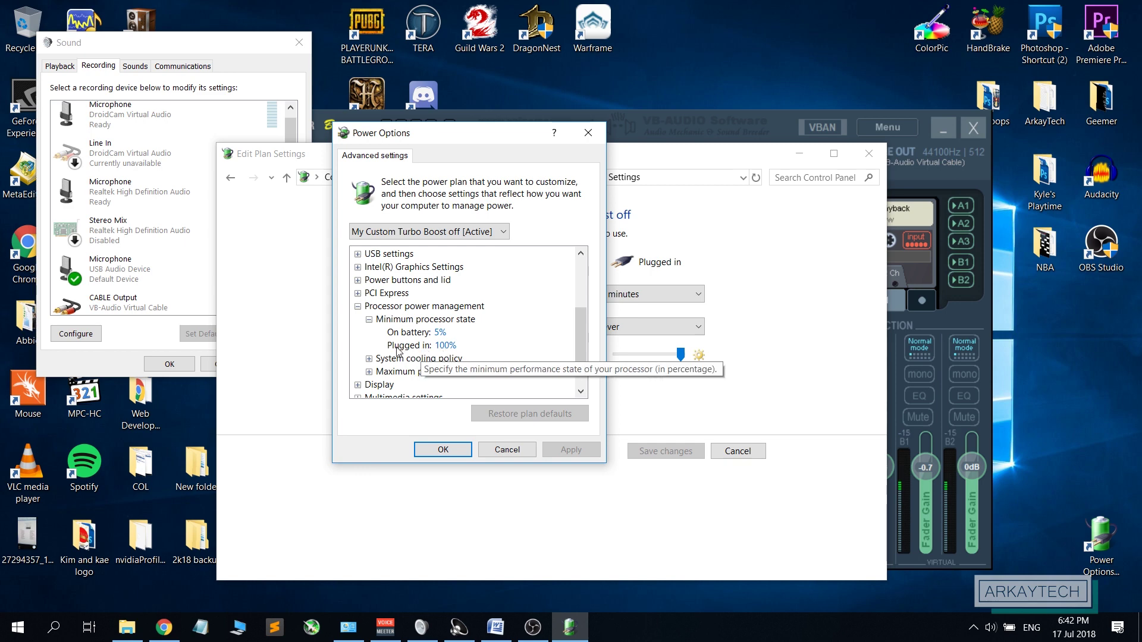
{"action": "left_click", "coordinate": [446, 348]}
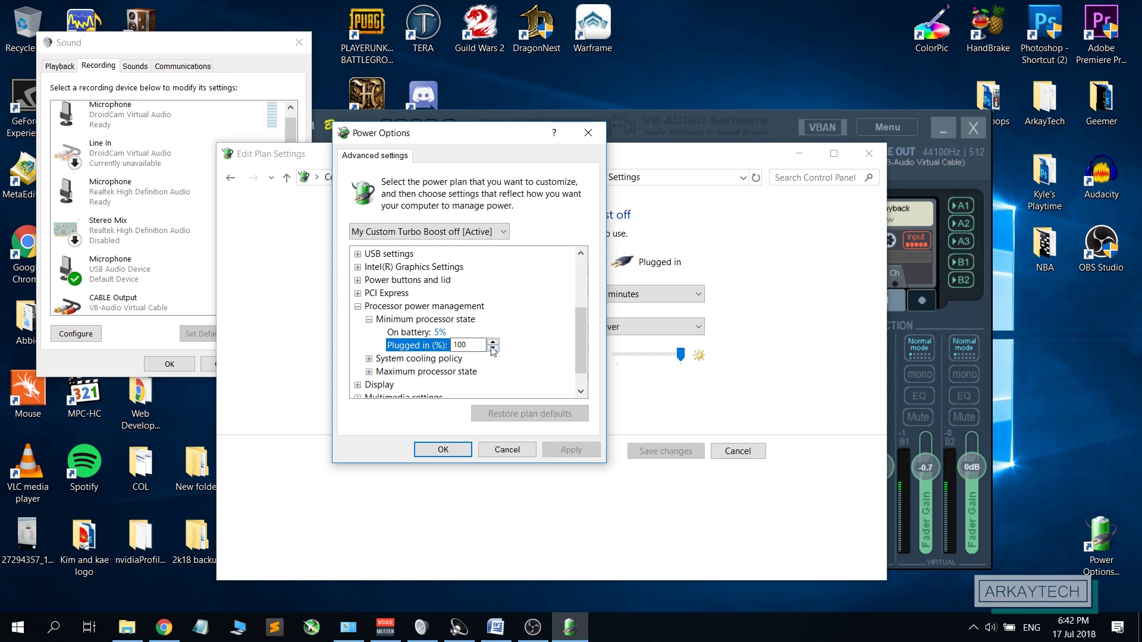
{"action": "left_click", "coordinate": [493, 348]}
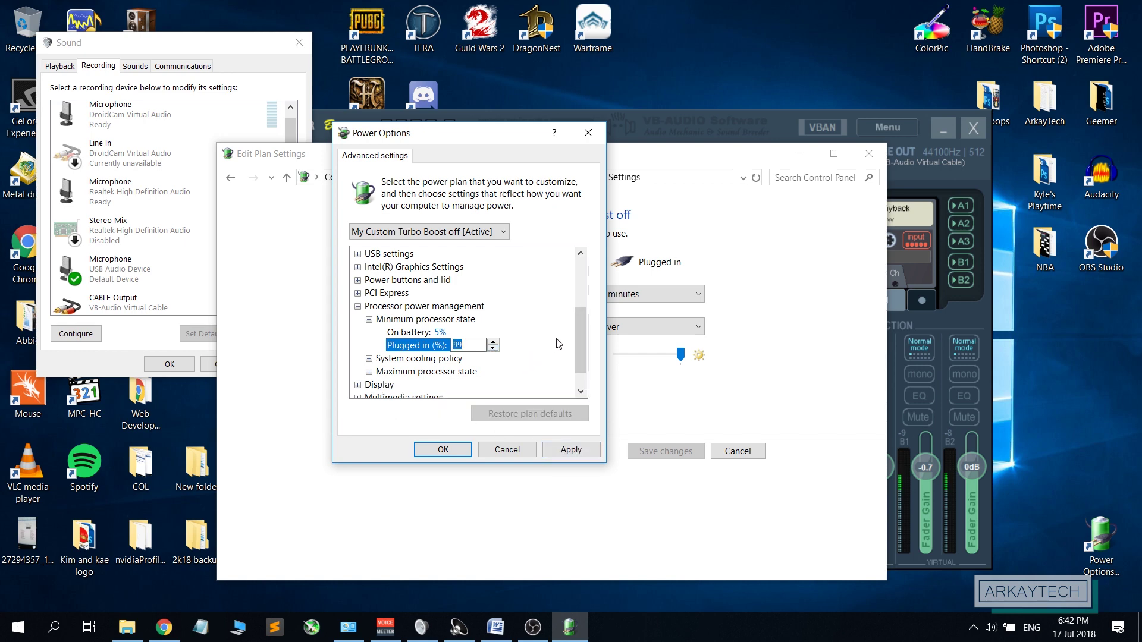
{"action": "left_click_drag", "start_coordinate": [582, 329], "coordinate": [583, 355]}
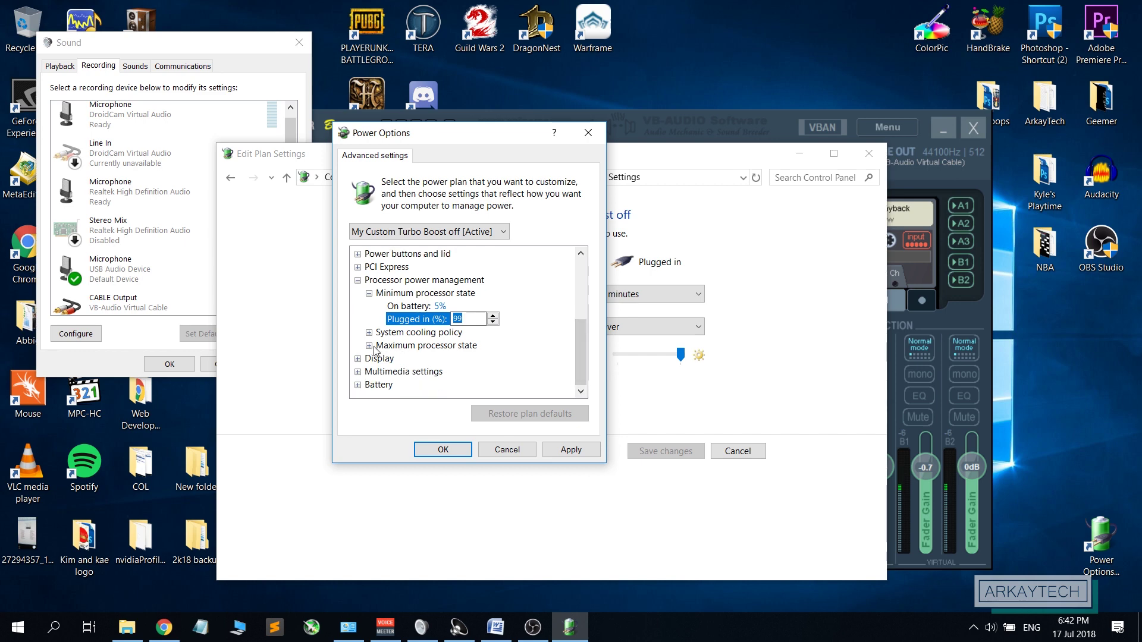
- Set Maximum processor state to 99% on battery and plugged in, and apply
{"action": "double_click", "coordinate": [458, 346]}
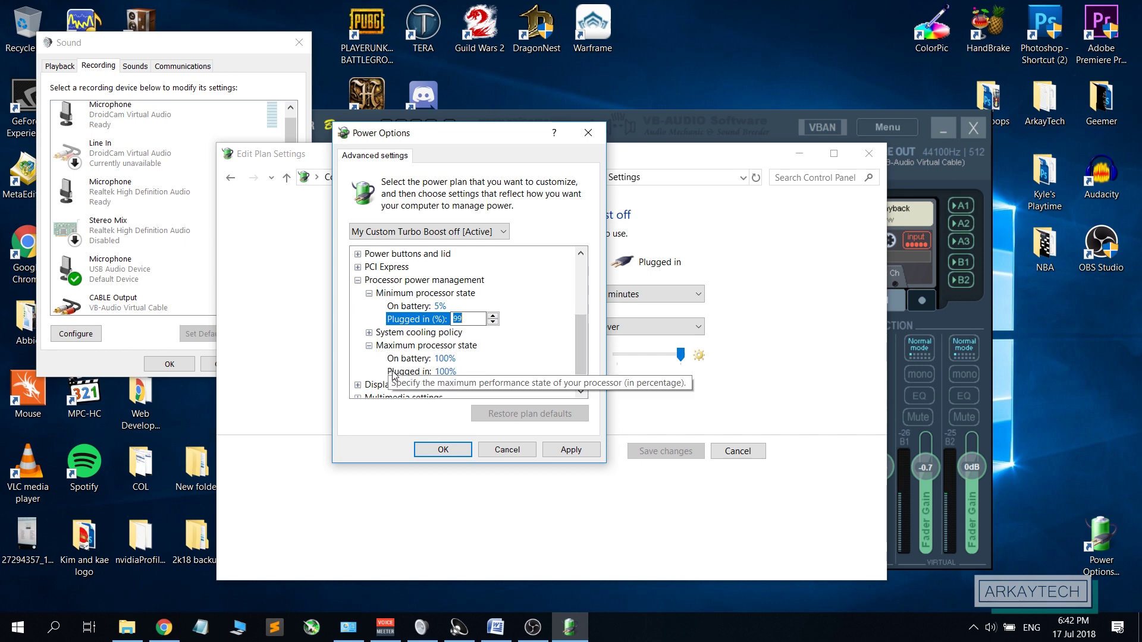
{"action": "left_click", "coordinate": [445, 359]}
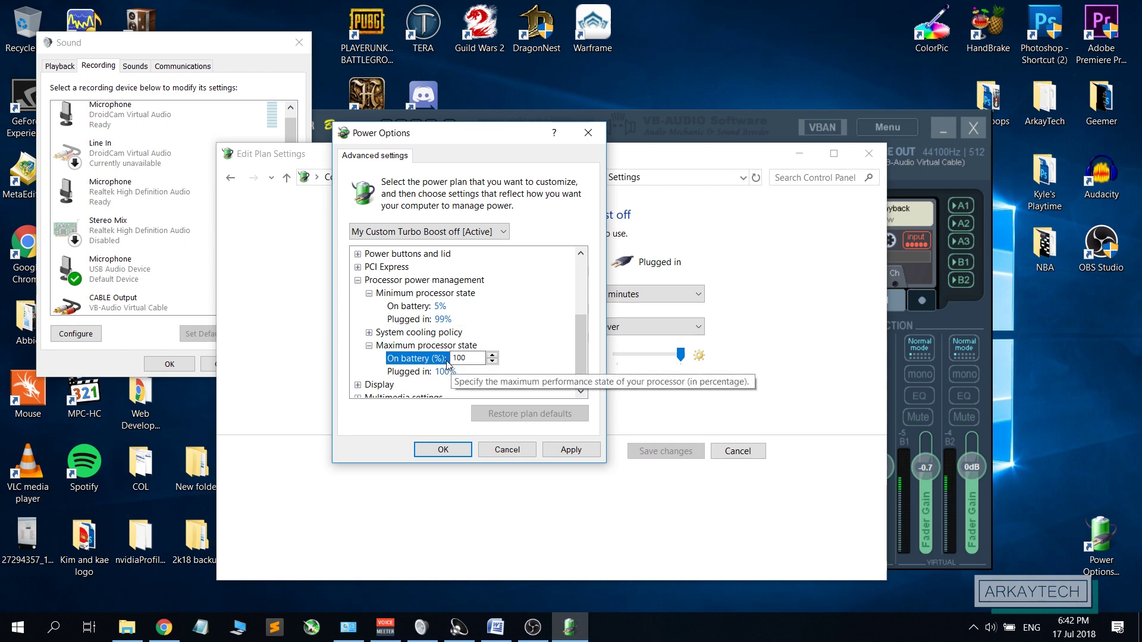
{"action": "left_click", "coordinate": [492, 361]}
{"action": "left_click", "coordinate": [494, 372]}
{"action": "left_click", "coordinate": [492, 374]}
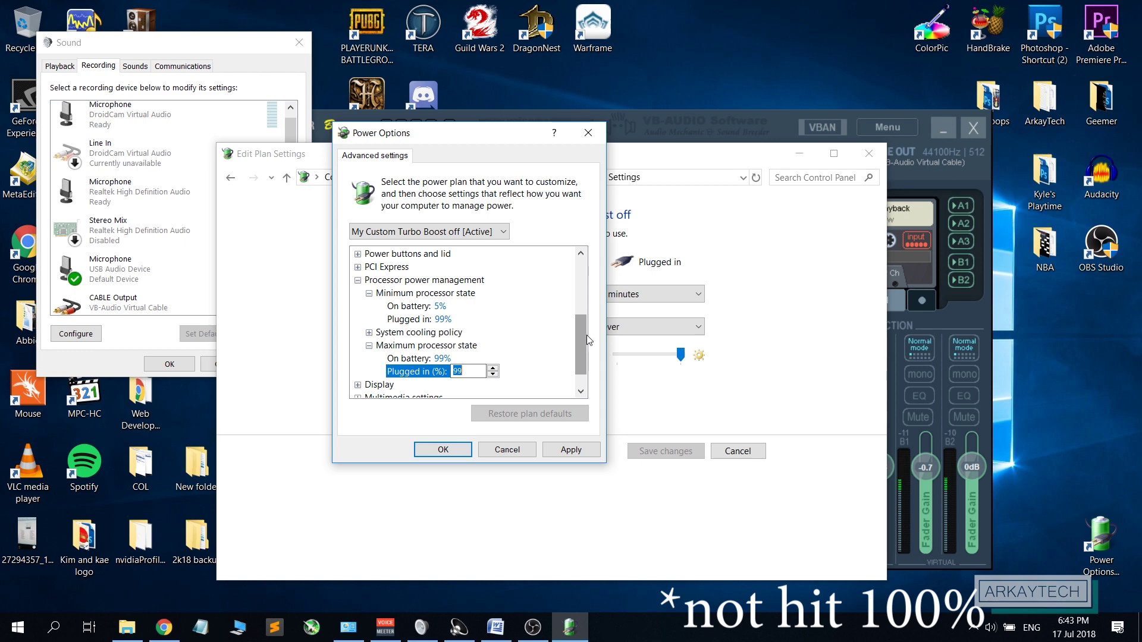
{"action": "left_click", "coordinate": [571, 449]}
- Close the advanced settings, plan settings and Voicemeeter mixer windows
{"action": "left_click", "coordinate": [445, 455]}
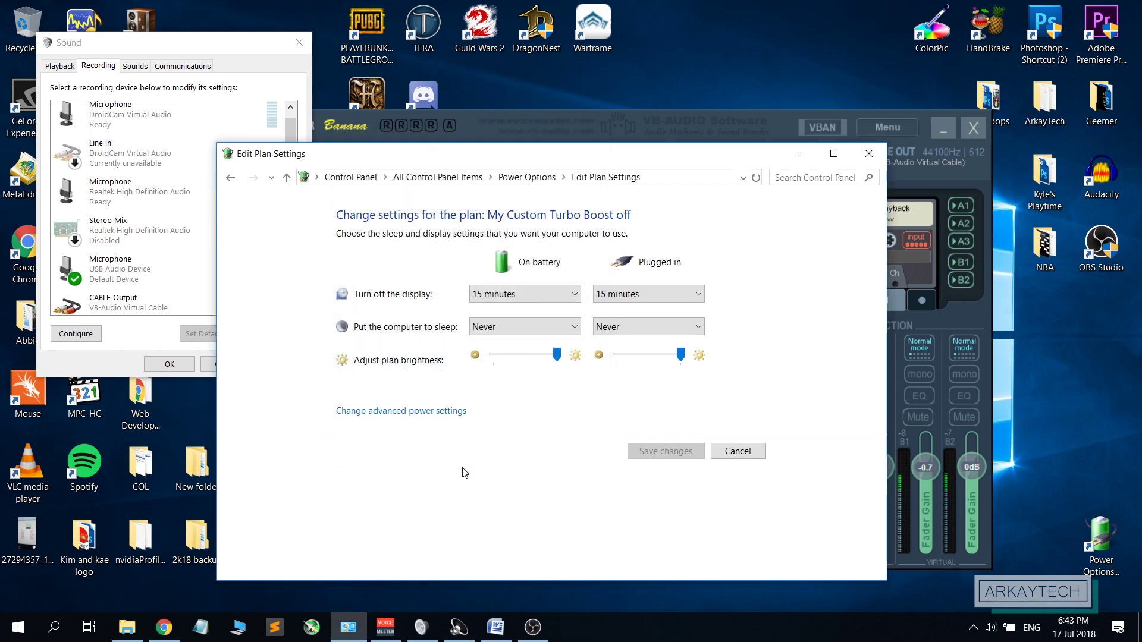
{"action": "left_click", "coordinate": [869, 154]}
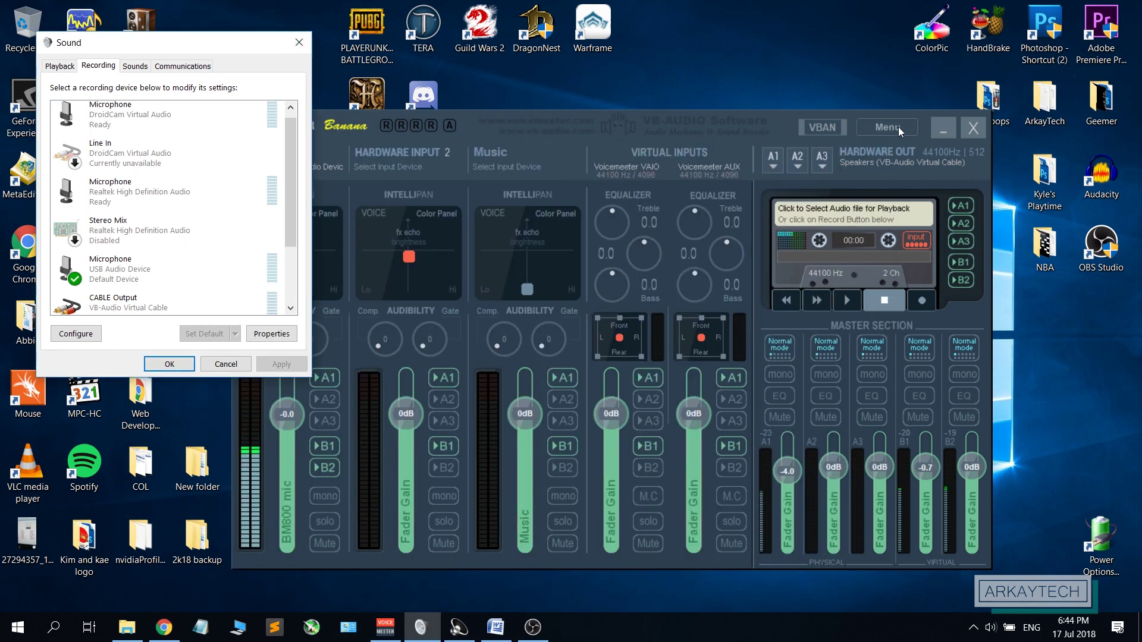
{"action": "left_click", "coordinate": [973, 127]}
- Centre the Sound dialog and bring Chrome with the 'intel xtu' results forward
{"action": "left_click_drag", "start_coordinate": [169, 46], "coordinate": [376, 172]}
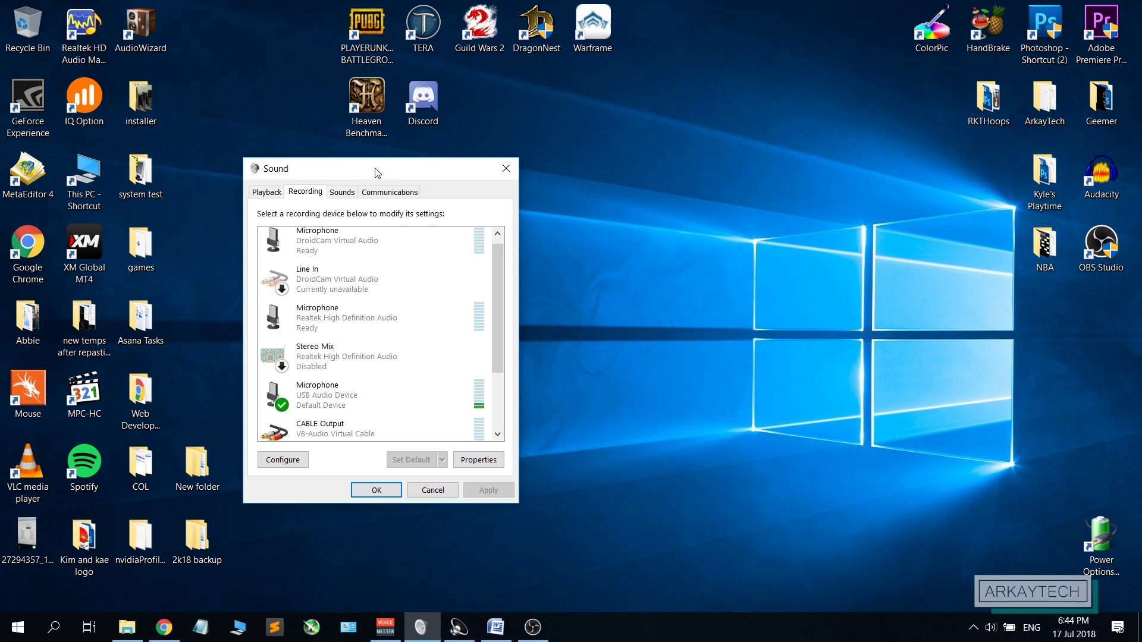
{"action": "left_click_drag", "start_coordinate": [434, 177], "coordinate": [498, 210]}
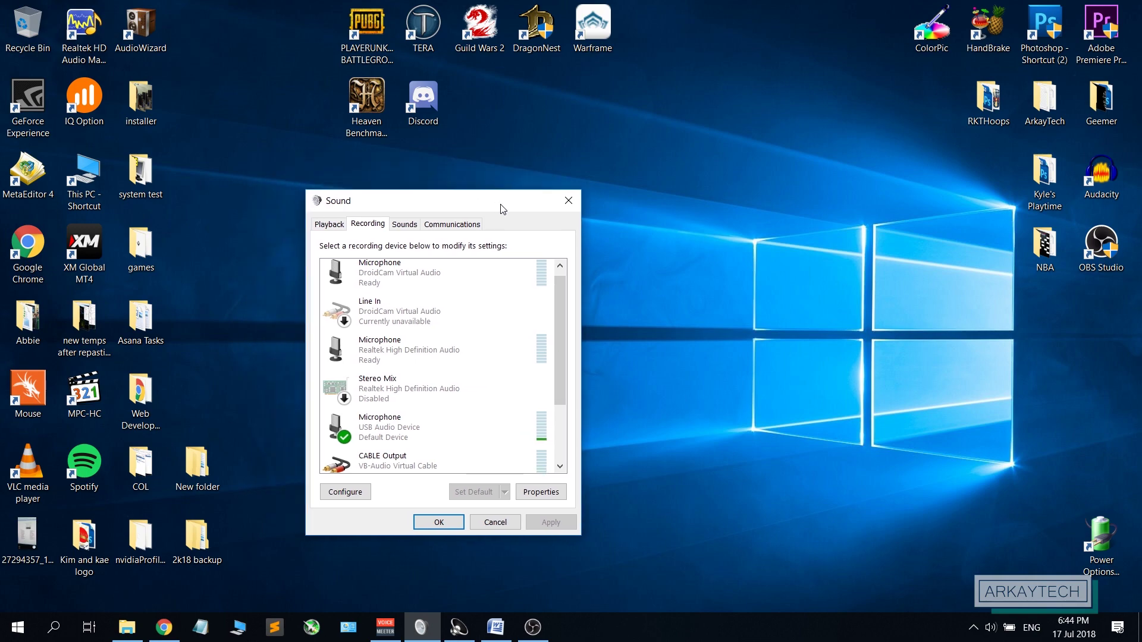
{"action": "left_click", "coordinate": [591, 262]}
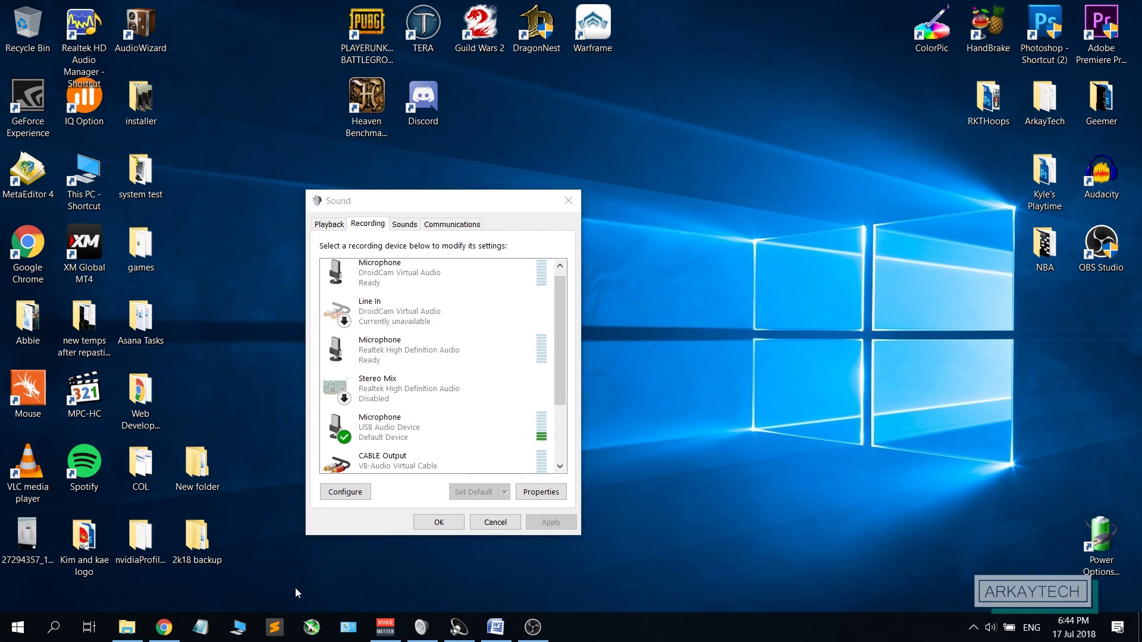
{"action": "left_click", "coordinate": [164, 627]}
- Open the Intel Extreme Tuning Utility download page from the search results, then minimise Chrome
{"action": "left_click", "coordinate": [226, 7]}
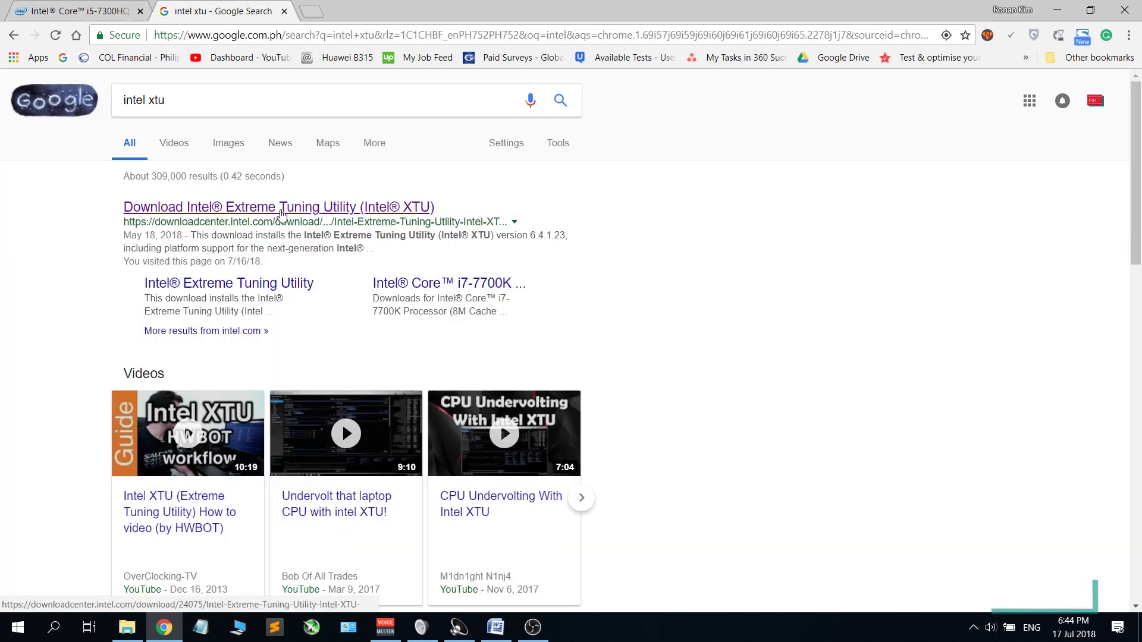
{"action": "left_click", "coordinate": [282, 214]}
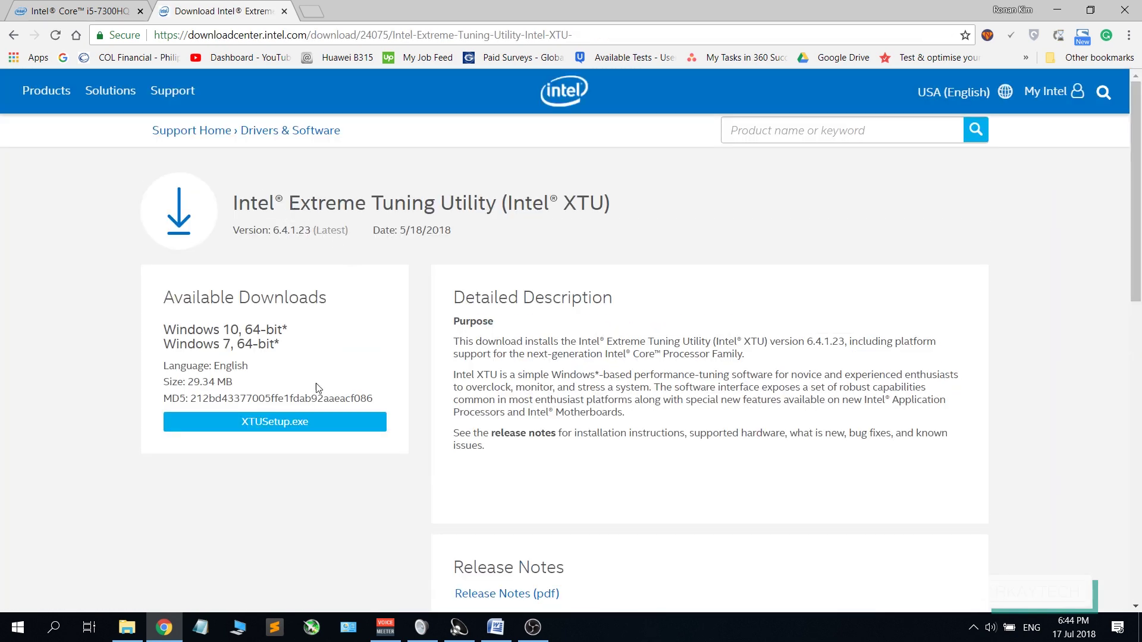
{"action": "left_click", "coordinate": [1057, 10]}
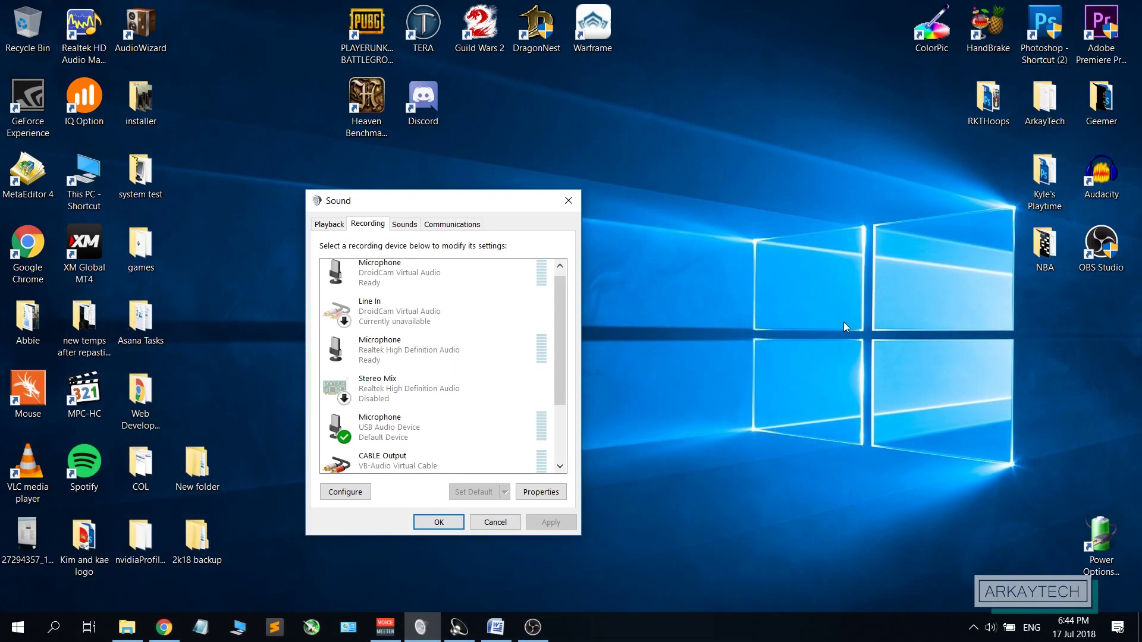
- Launch Intel Extreme Tuning Utility from the desktop's 'system test' folder
{"action": "left_click", "coordinate": [152, 191]}
{"action": "double_click", "coordinate": [152, 190]}
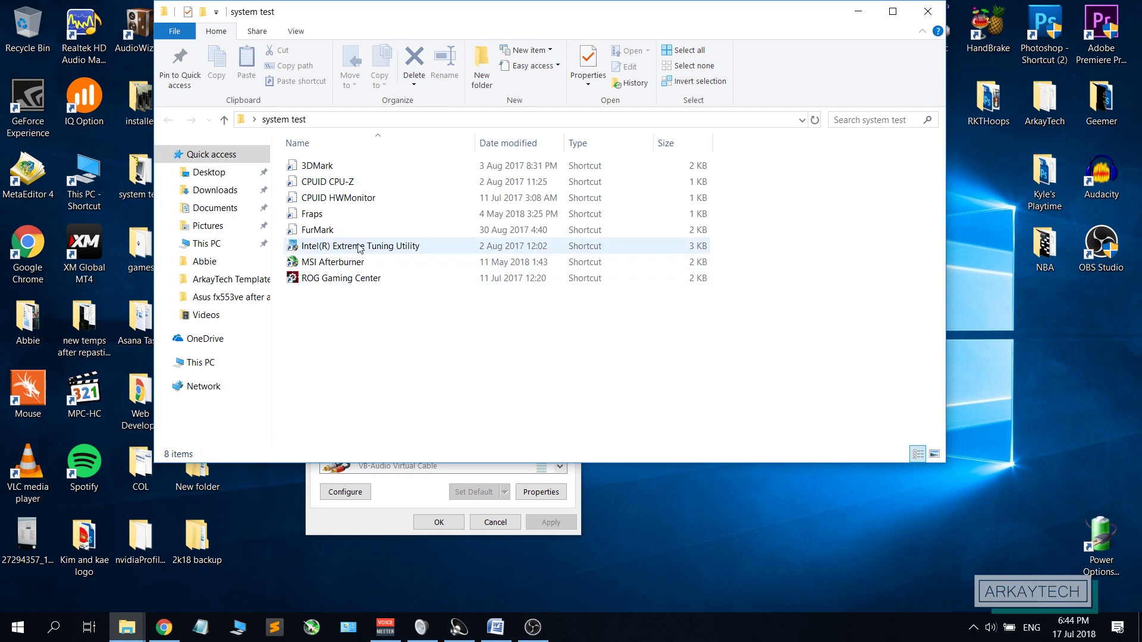
{"action": "double_click", "coordinate": [360, 248]}
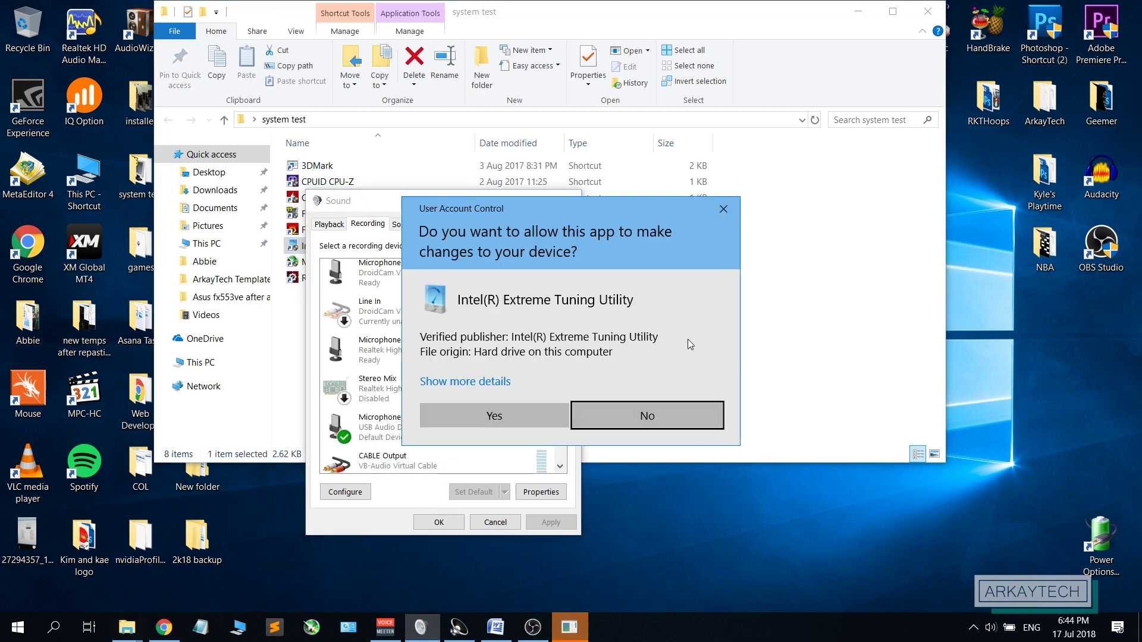
- Approve the utility's admin prompt and apply a 0.000 V core voltage offset
{"action": "left_click", "coordinate": [506, 416]}
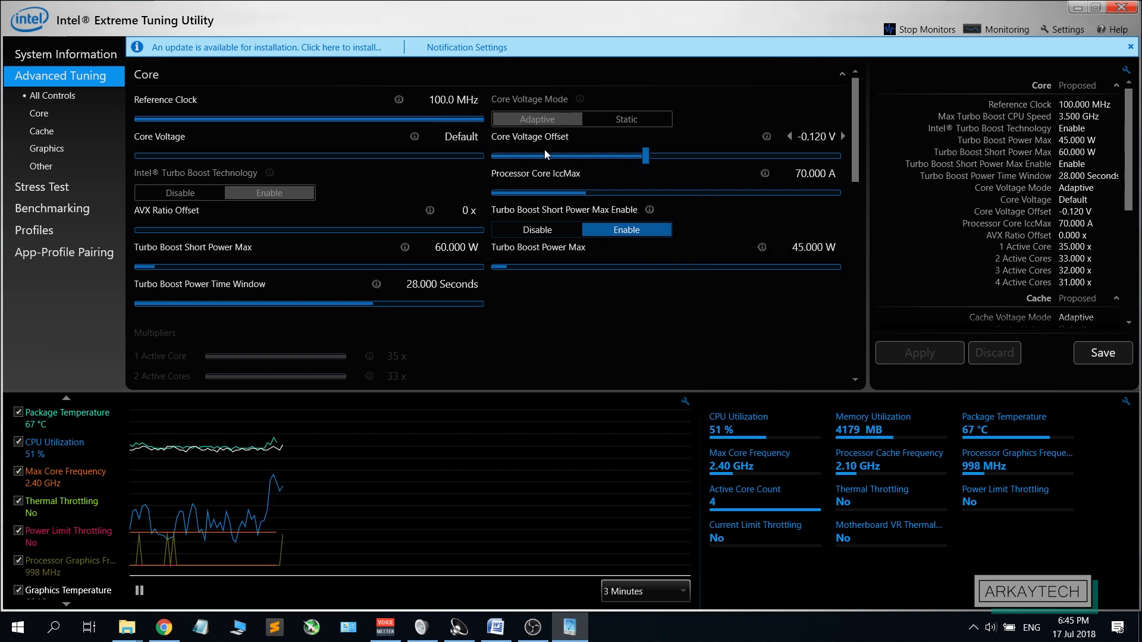
{"action": "left_click", "coordinate": [816, 138]}
{"action": "scroll", "coordinate": [825, 275], "scroll_direction": "down", "scroll_amount": 3}
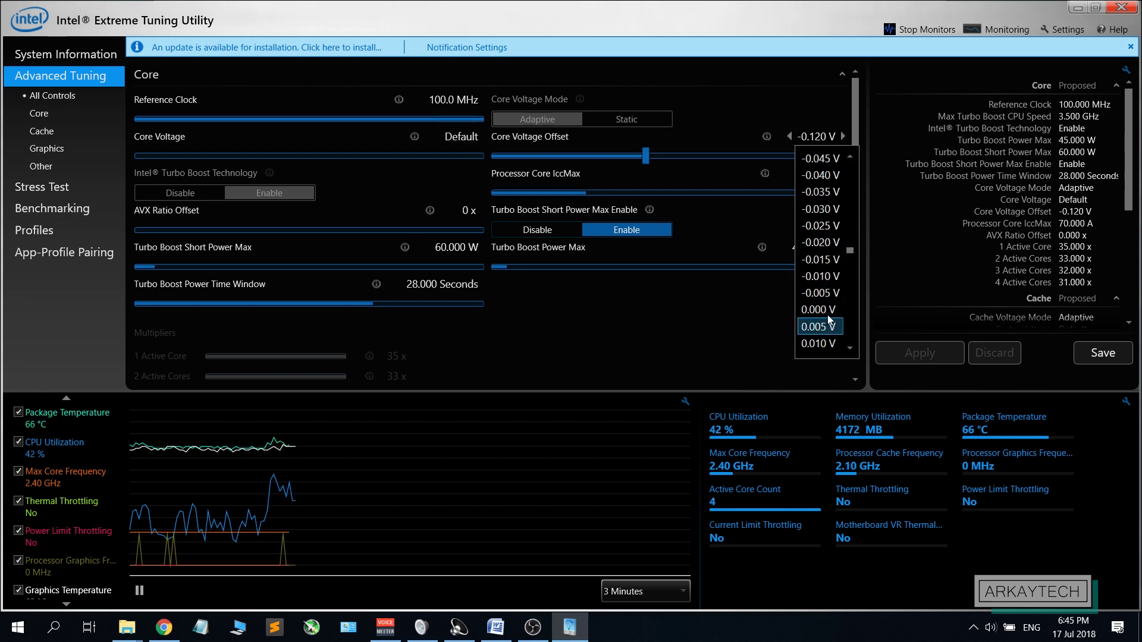
{"action": "left_click", "coordinate": [830, 317]}
{"action": "left_click", "coordinate": [906, 353]}
- Apply a -0.090 V core voltage offset instead
{"action": "left_click", "coordinate": [818, 137]}
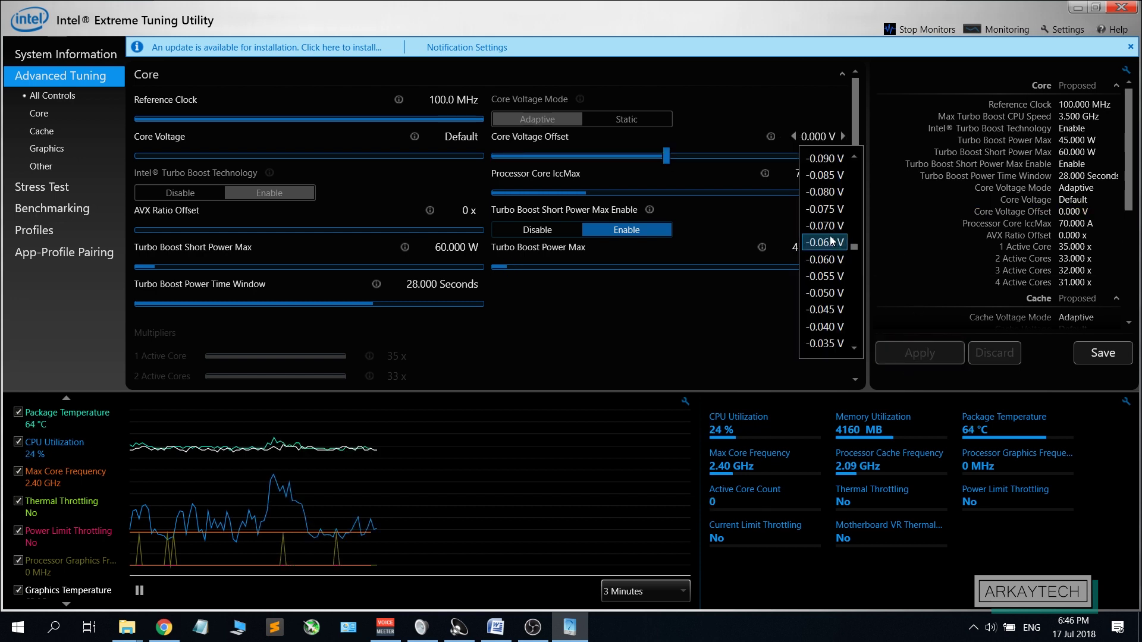
{"action": "left_click", "coordinate": [830, 161]}
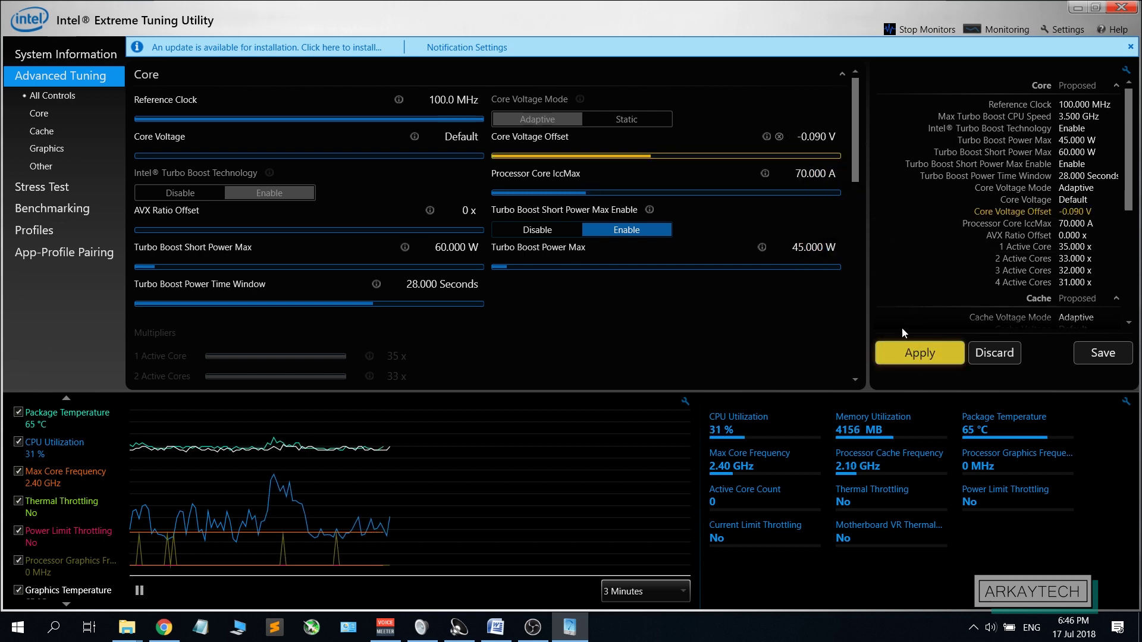
{"action": "left_click", "coordinate": [911, 352]}
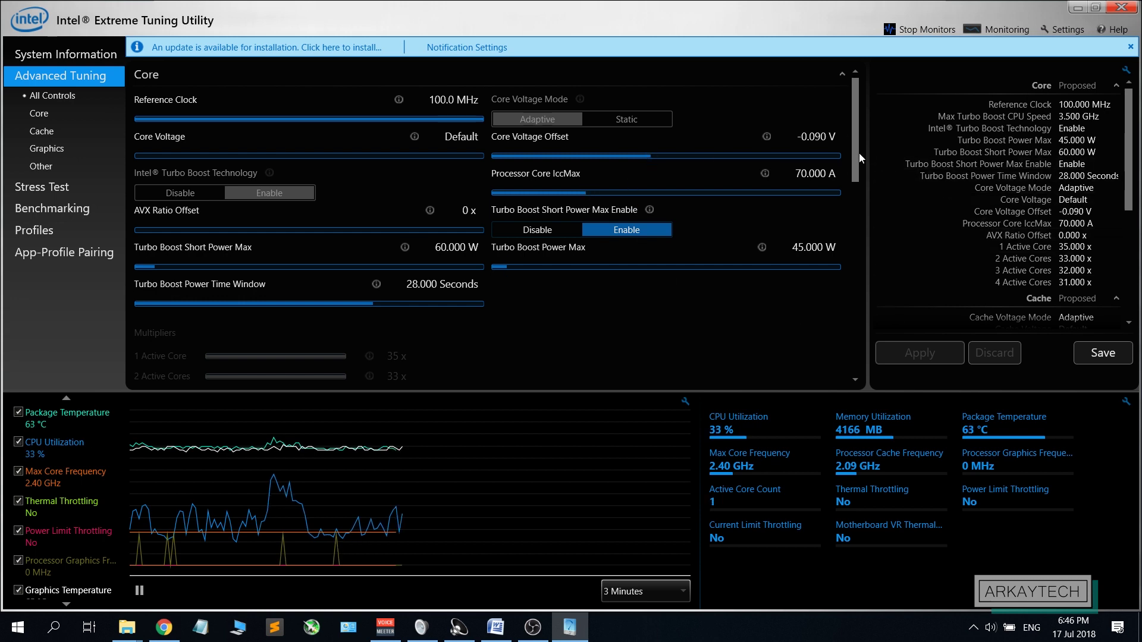
- View the Stress Test page while the core voltage offset remains at -0.090 V
{"action": "mouse_move", "coordinate": [813, 143]}
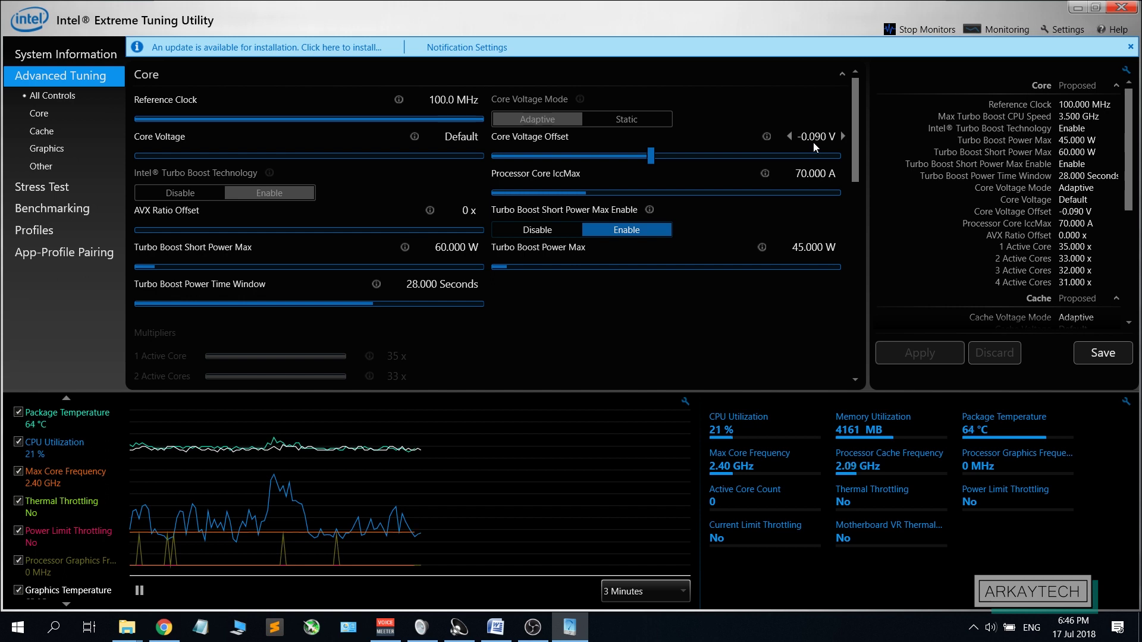
{"action": "mouse_move", "coordinate": [722, 166]}
{"action": "mouse_move", "coordinate": [766, 152]}
{"action": "left_click", "coordinate": [70, 181]}
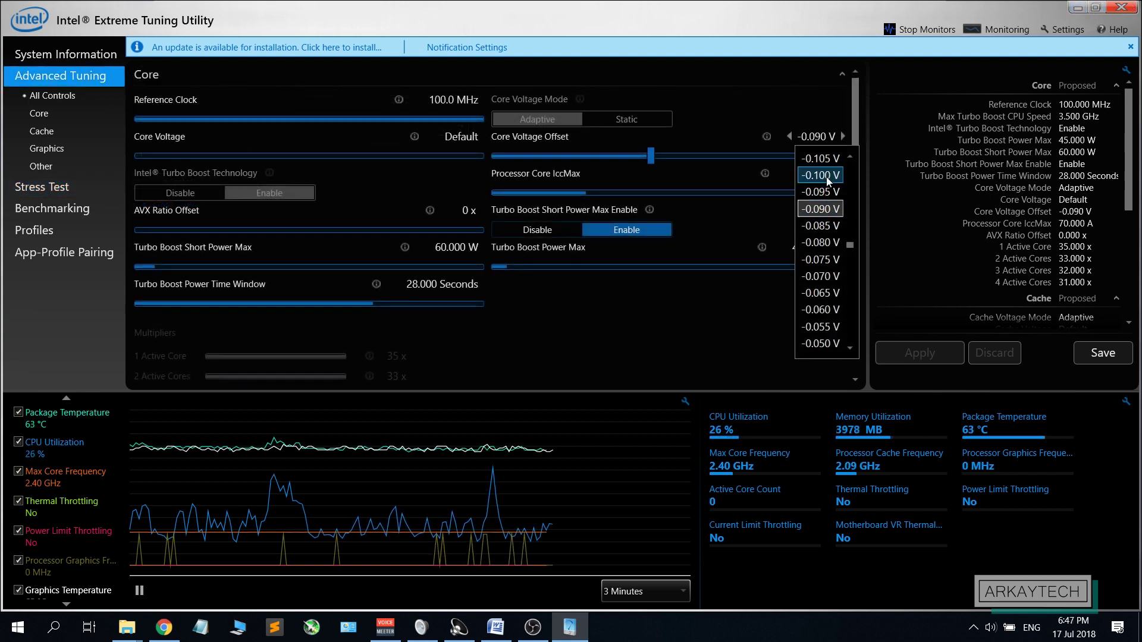
- Apply a -0.110 V core voltage offset
{"action": "scroll", "coordinate": [826, 190], "scroll_direction": "up", "scroll_amount": 1}
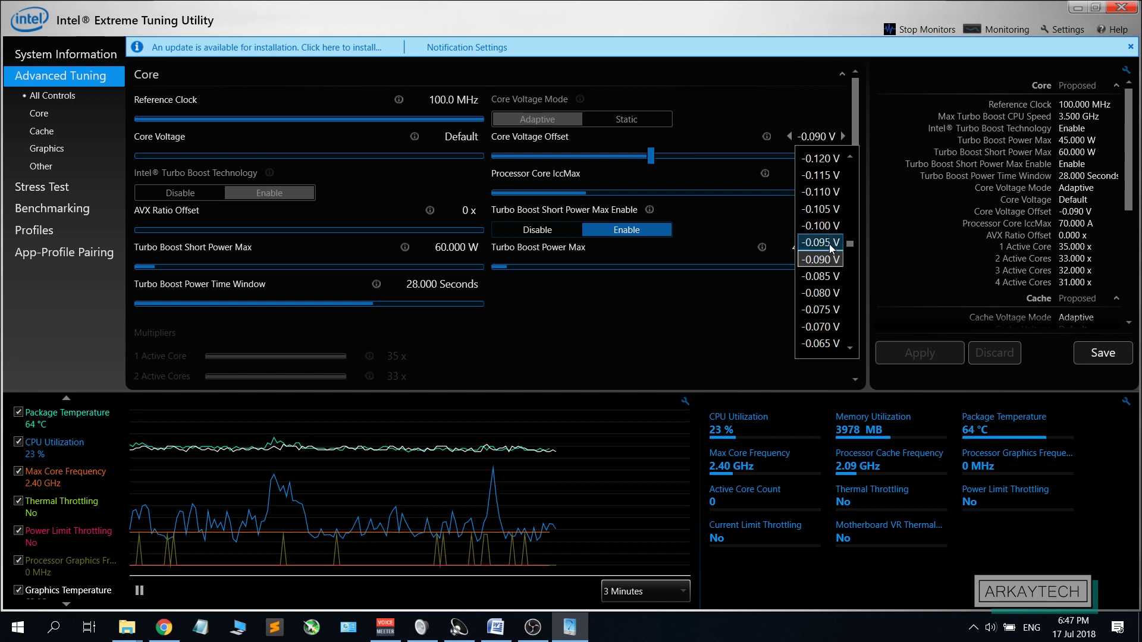
{"action": "left_click", "coordinate": [823, 195]}
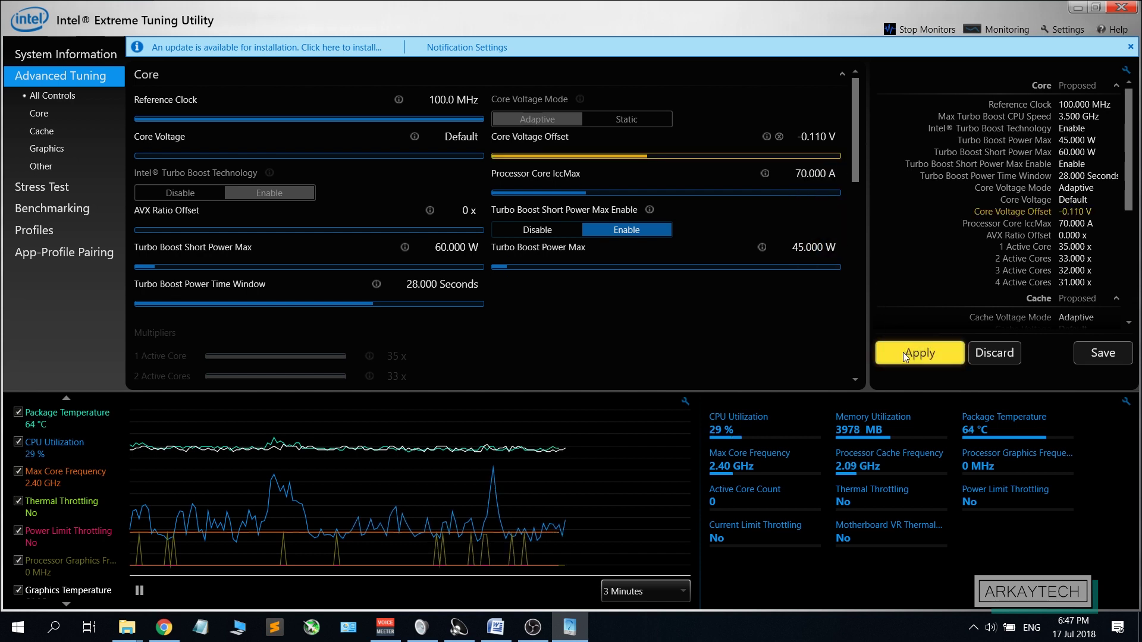
{"action": "left_click", "coordinate": [903, 352]}
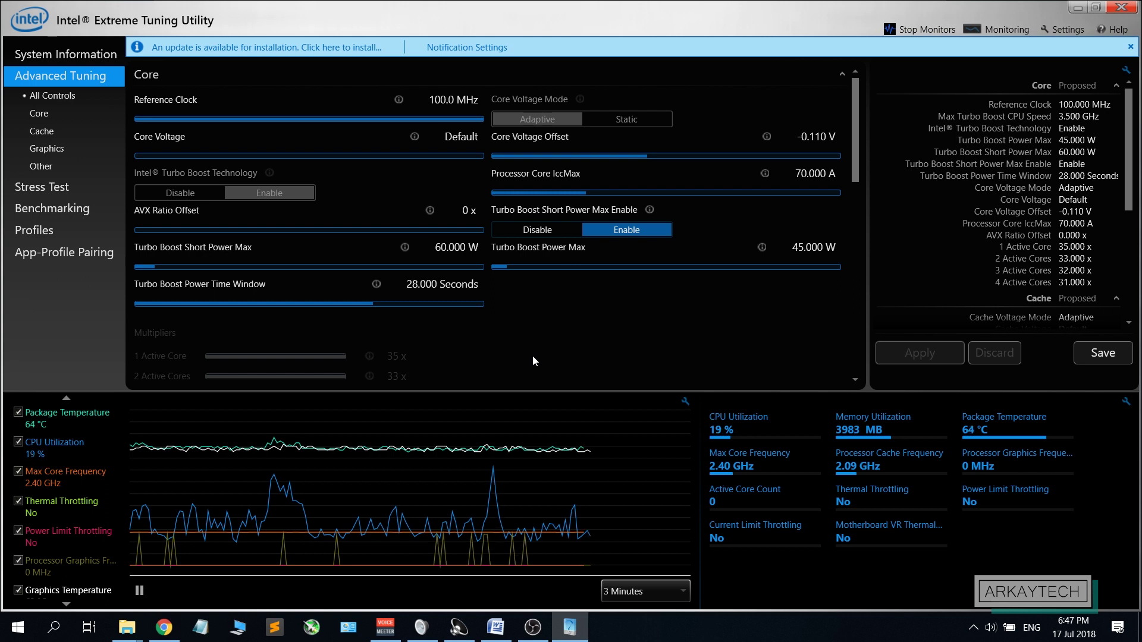
- Lower the core voltage offset further to -0.120 V and apply it
{"action": "left_click", "coordinate": [816, 136]}
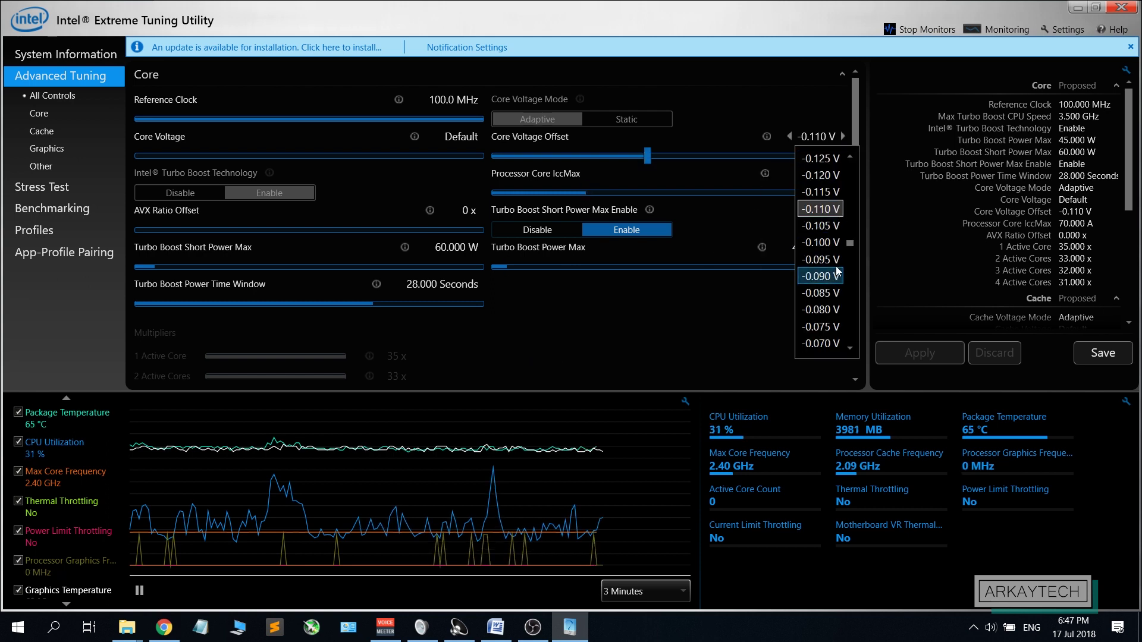
{"action": "scroll", "coordinate": [836, 191], "scroll_direction": "up", "scroll_amount": 1}
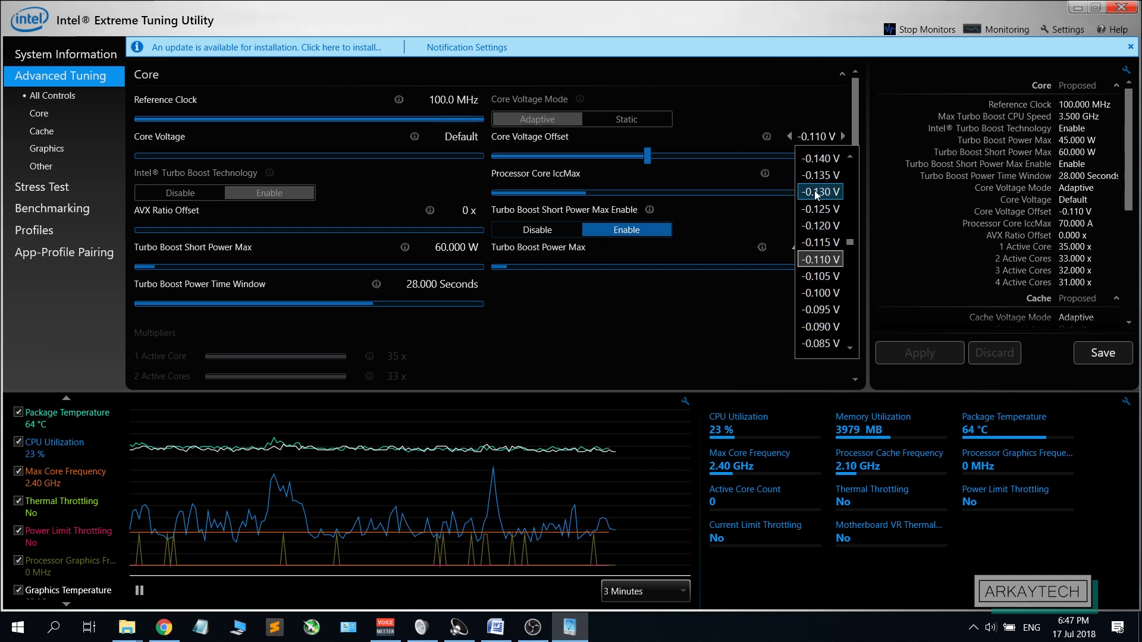
{"action": "left_click", "coordinate": [820, 228]}
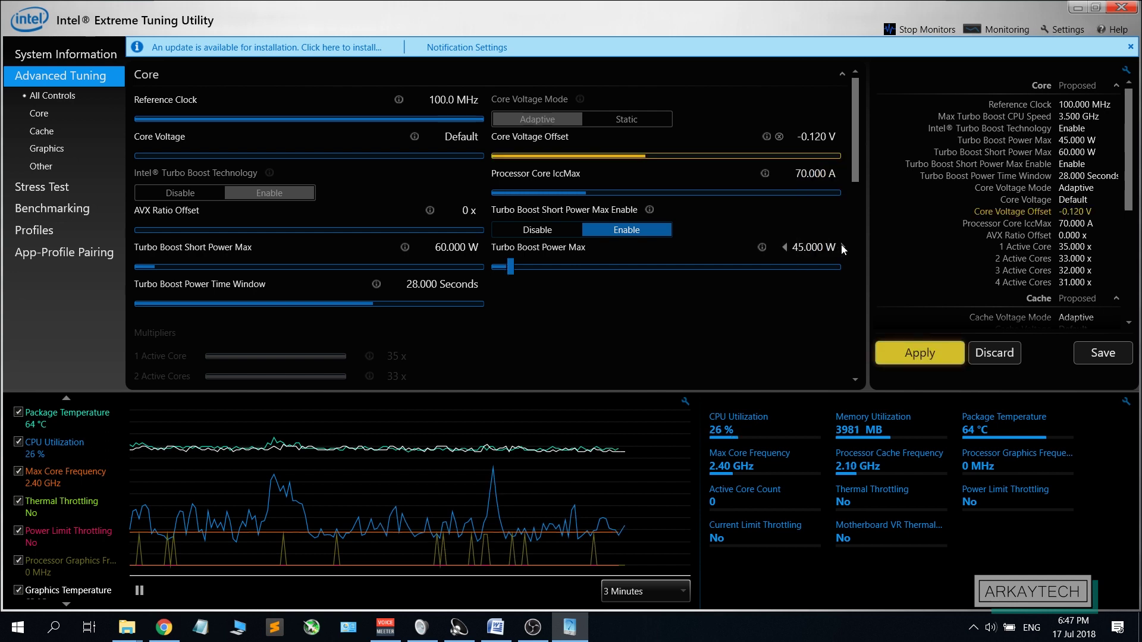
{"action": "left_click", "coordinate": [908, 352]}
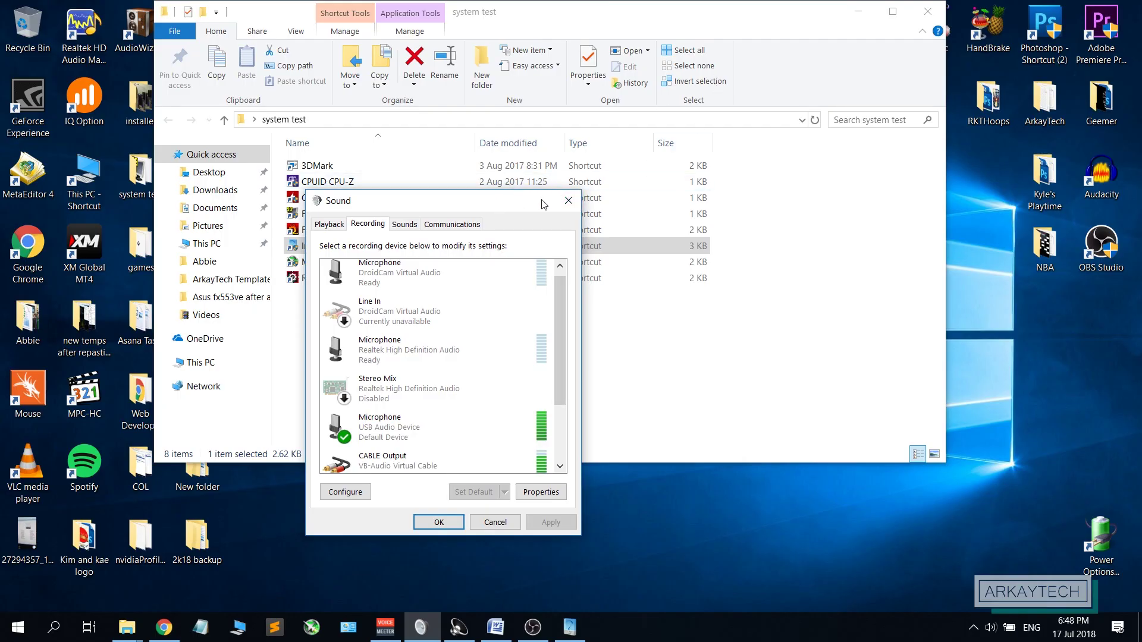
- Close the Sound dialog and minimize the Intel XTU and File Explorer windows to clear the desktop
{"action": "left_click", "coordinate": [568, 200]}
{"action": "left_click", "coordinate": [550, 620]}
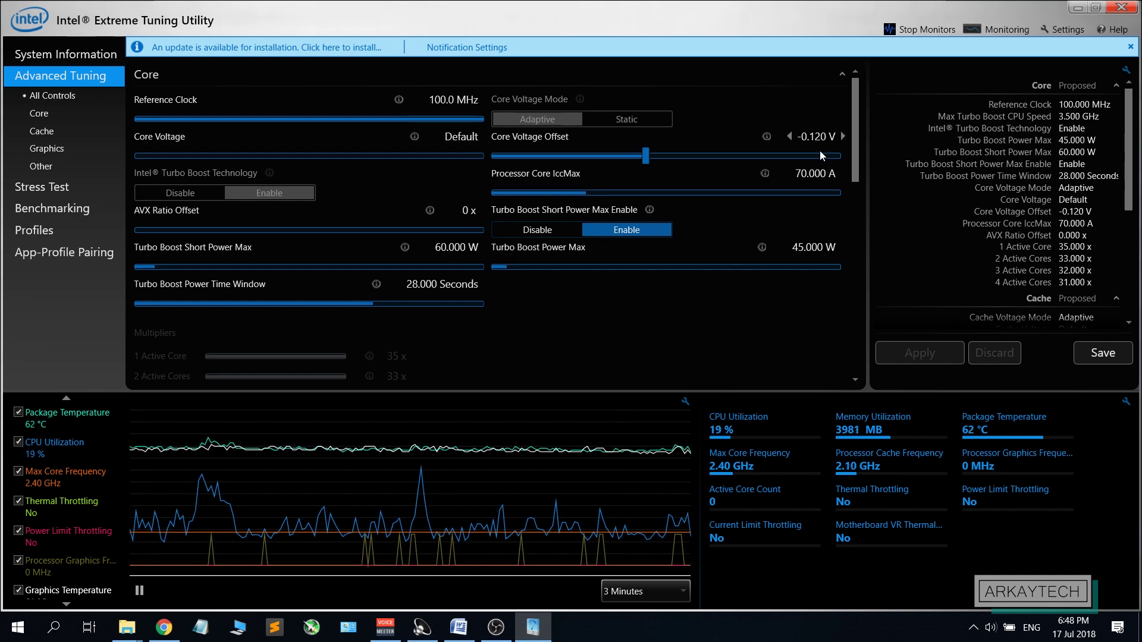
{"action": "left_click", "coordinate": [1075, 8]}
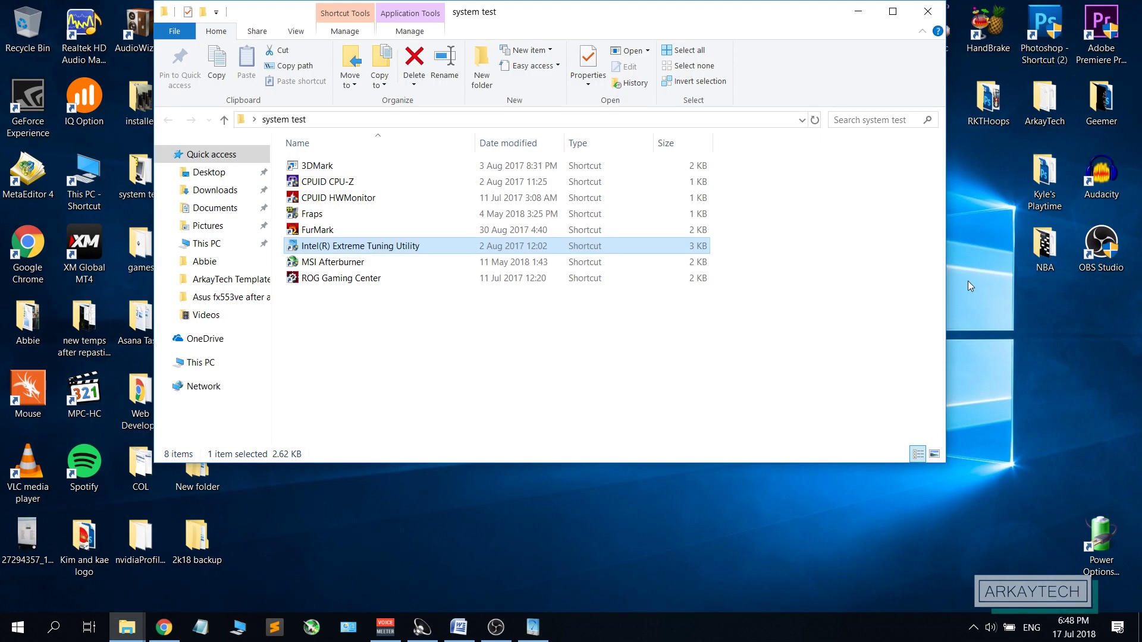
{"action": "left_click", "coordinate": [848, 7]}
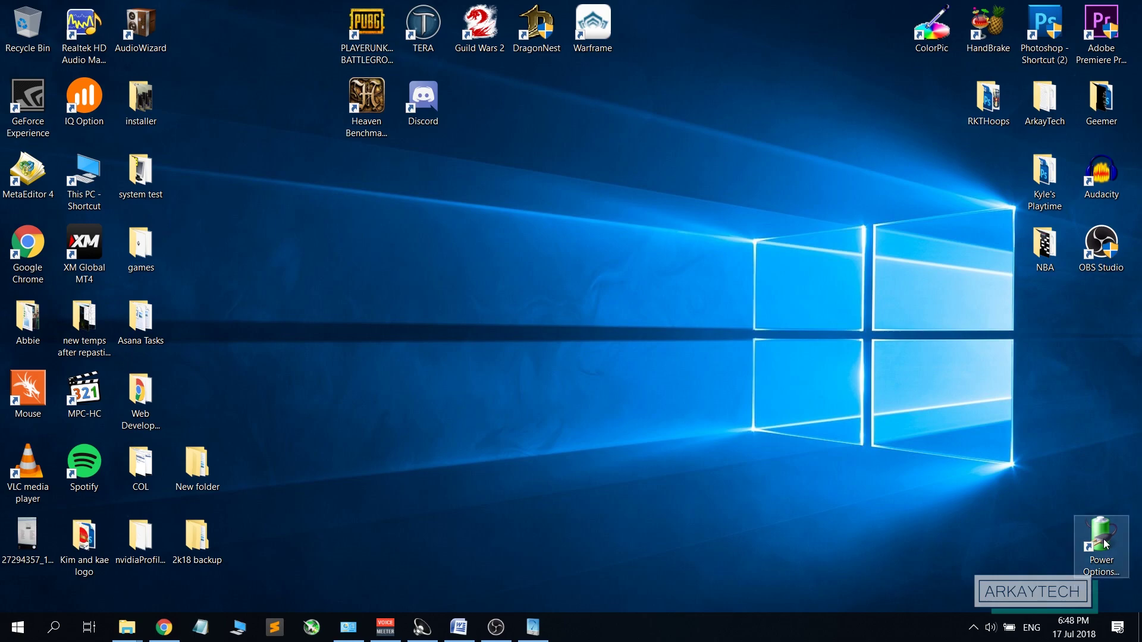